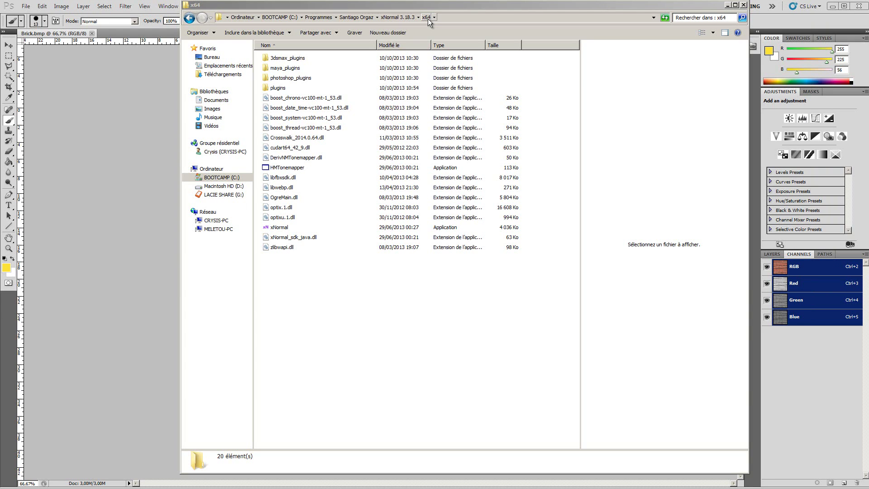
Step: Open xNormal's photoshop_plugins folder to examine its filter files, and switch back to Photoshop
double_click(268, 79)
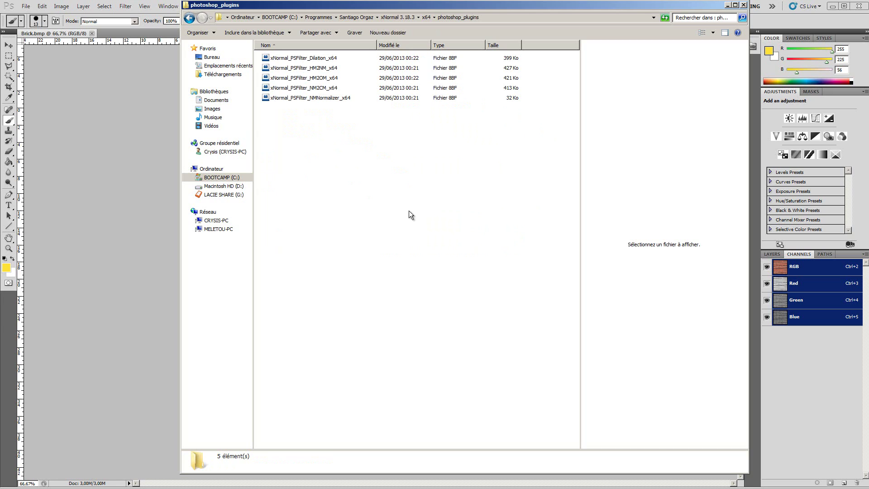
key(alt+Tab)
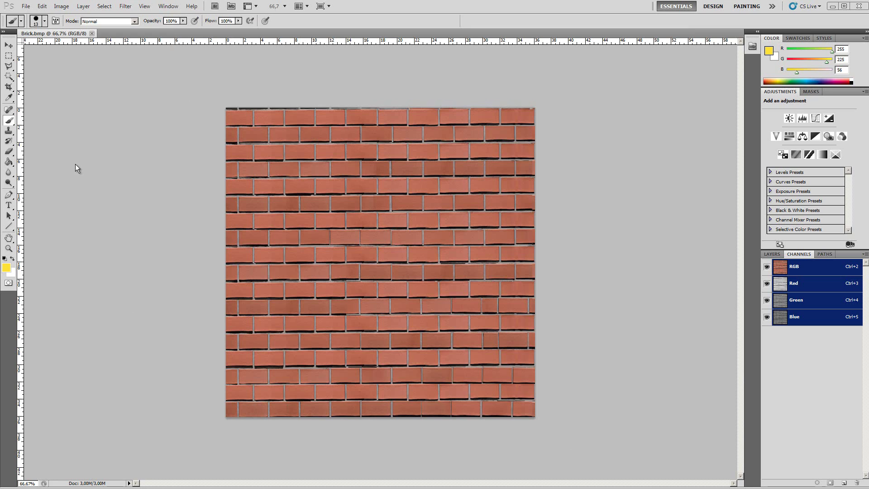
Step: Convert the brick texture into a normal map with the xNormal Height2Normals filter, updating the preview and applying it
click(127, 8)
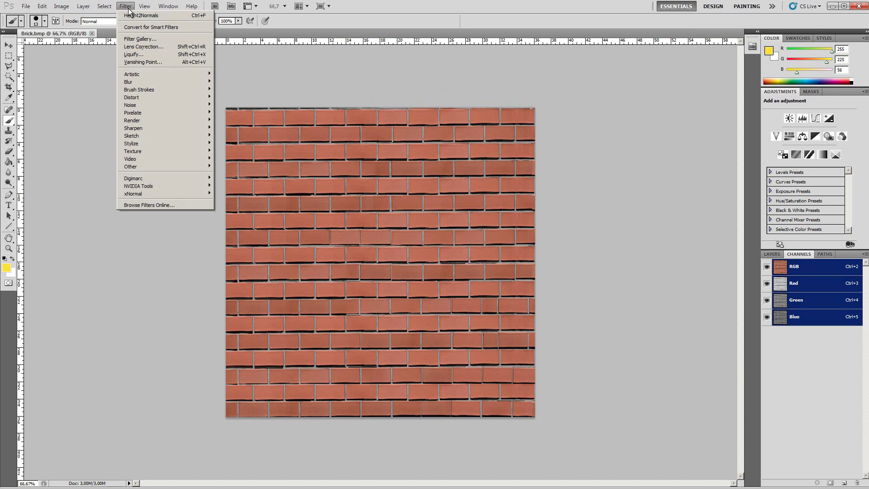
mouse_move(122, 196)
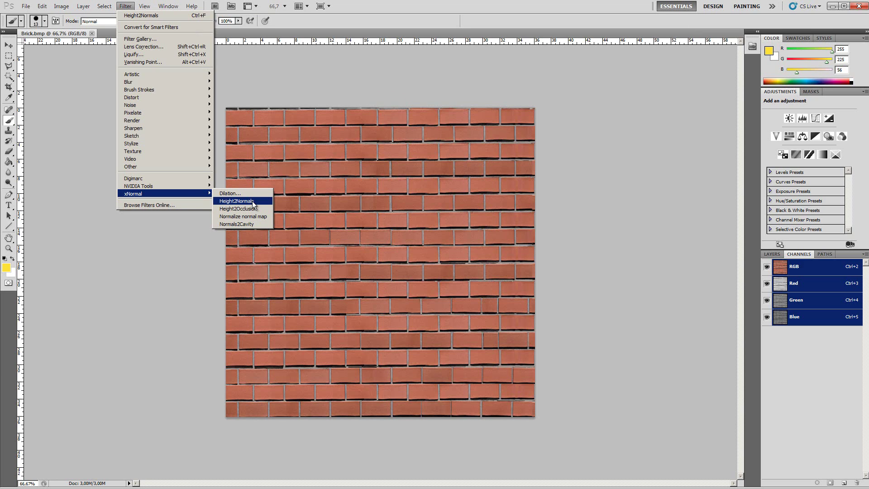
click(253, 203)
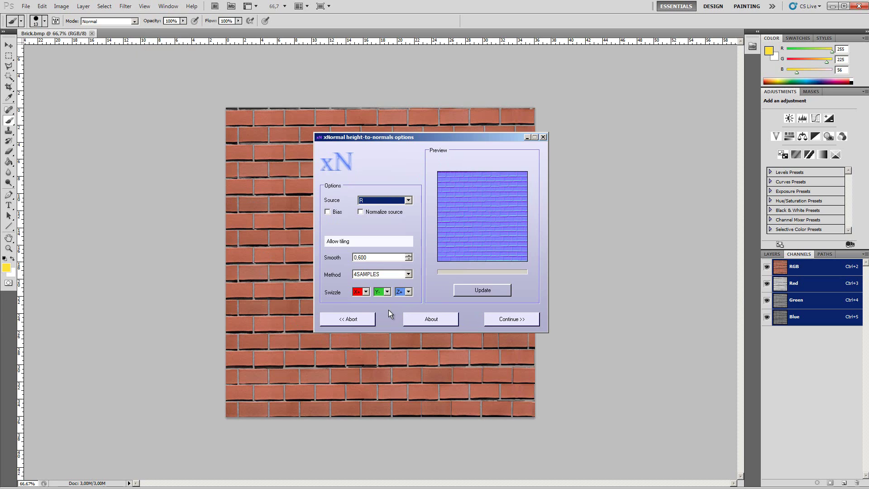
click(488, 291)
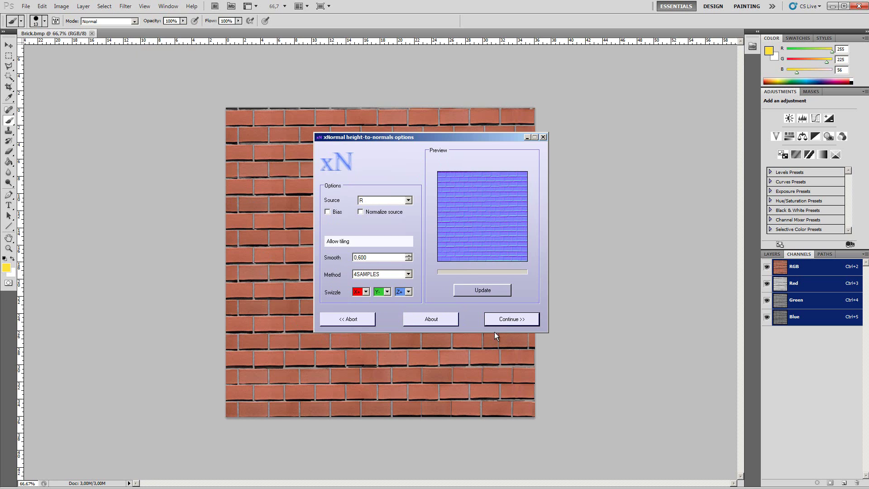
click(517, 321)
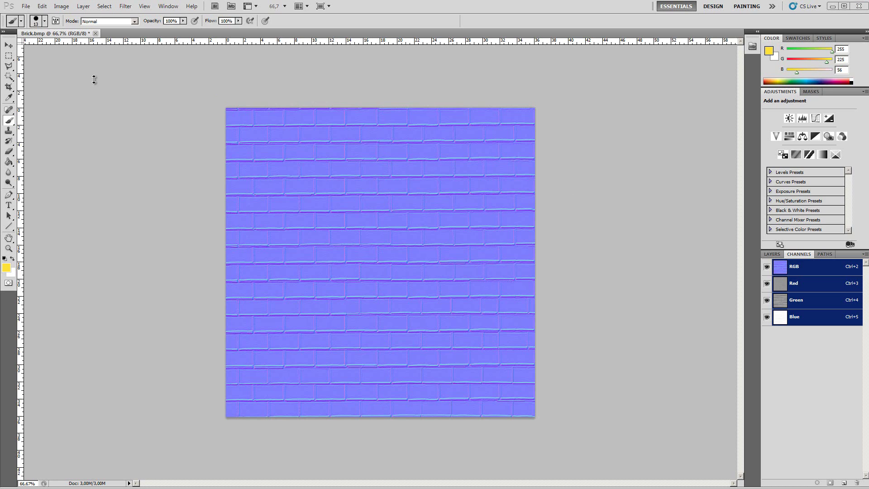
Step: Save the normal map in CryTIFPlugin format over Brick_Norm in the MyObjet folder and generate its output
click(26, 7)
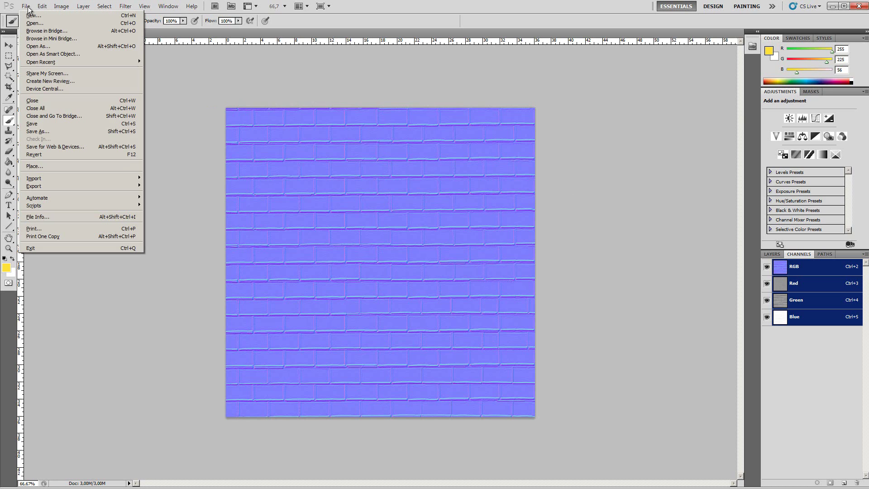
click(51, 132)
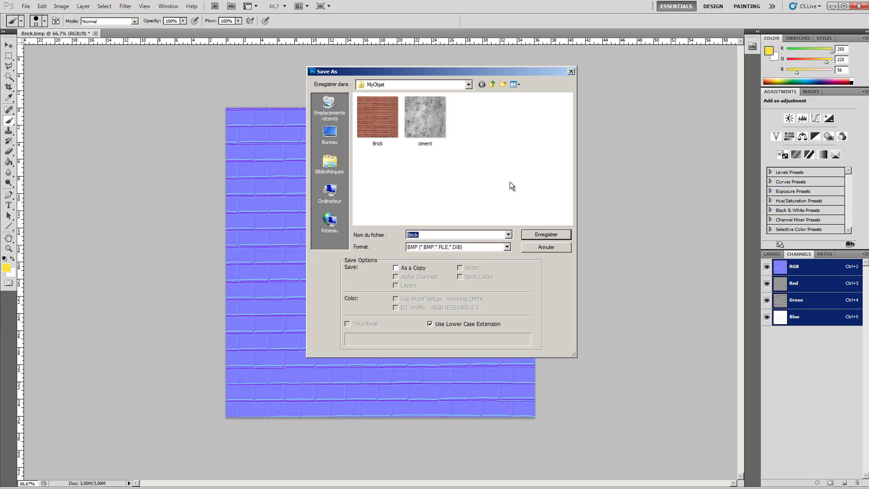
click(507, 247)
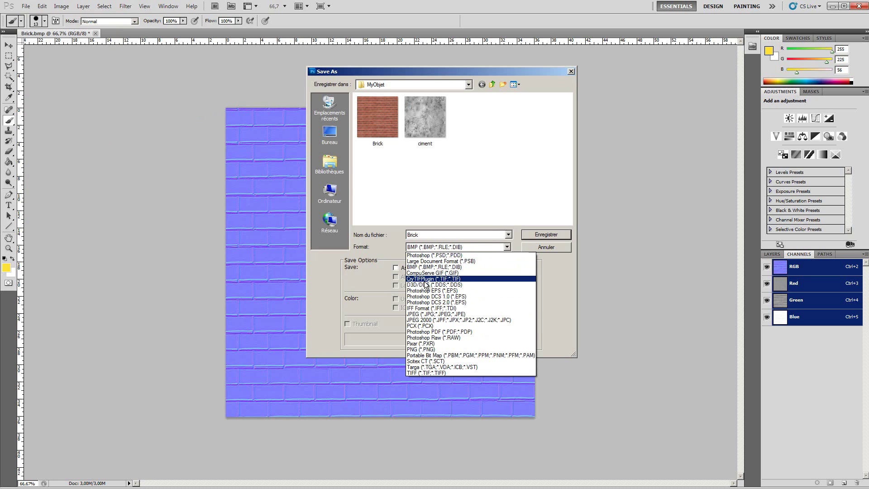
click(424, 278)
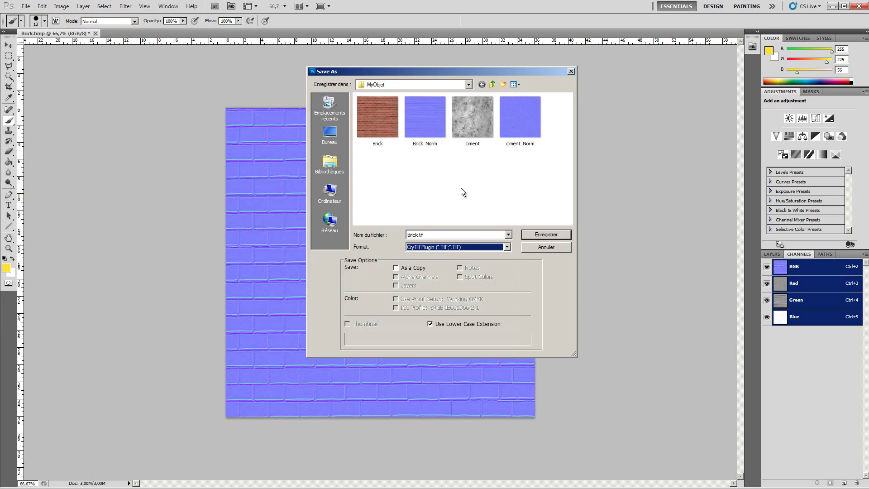
click(428, 121)
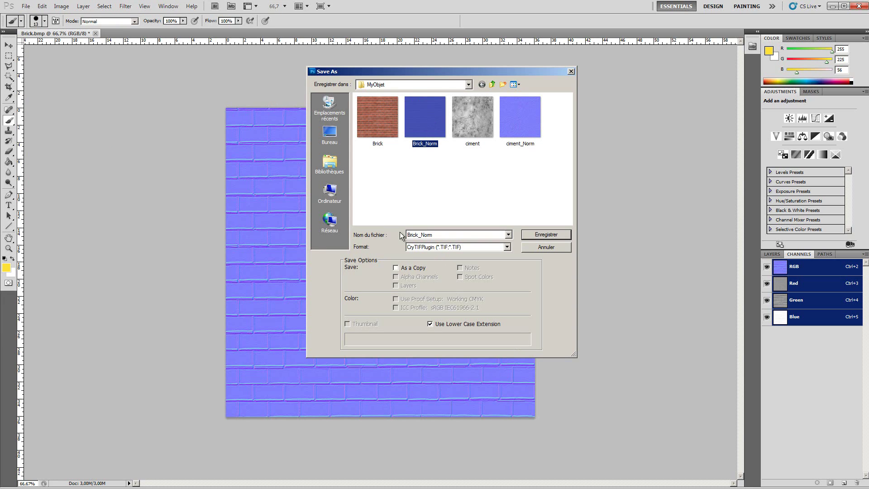
click(557, 236)
click(423, 186)
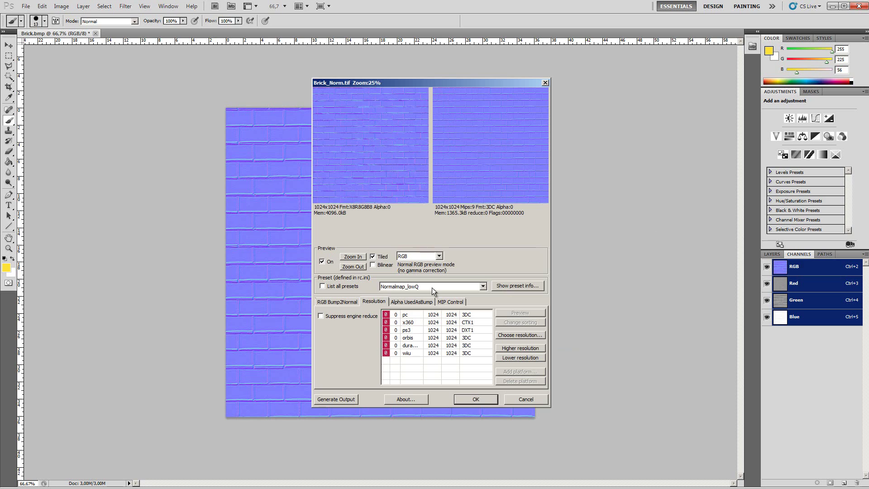
click(344, 399)
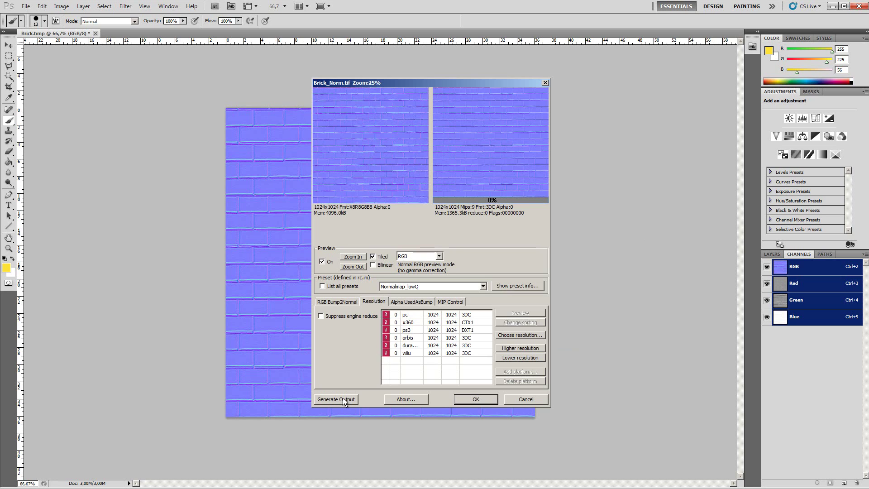
click(476, 399)
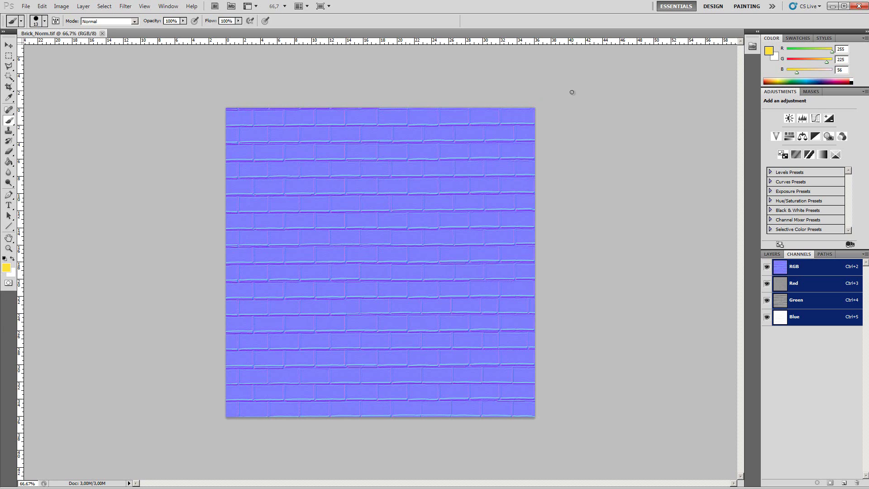
Step: Switch to 3ds Max and clear the Bump Normals map of the Mur_2 sub-material
click(832, 6)
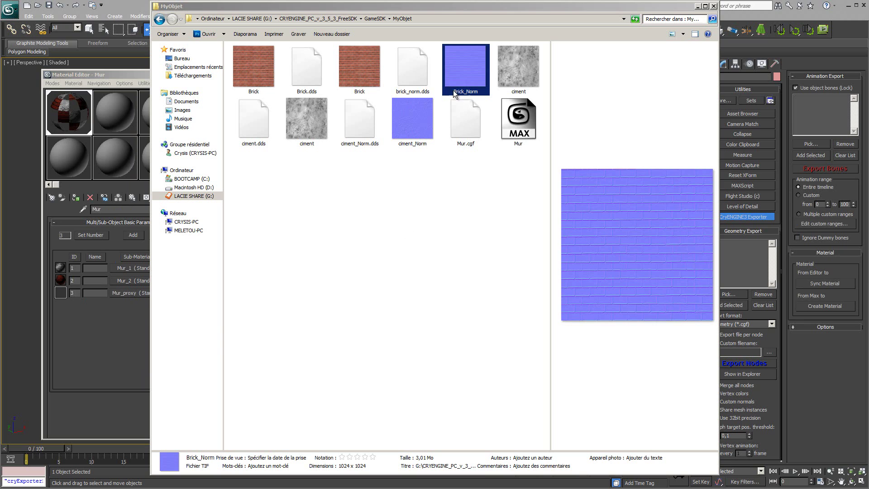
click(713, 6)
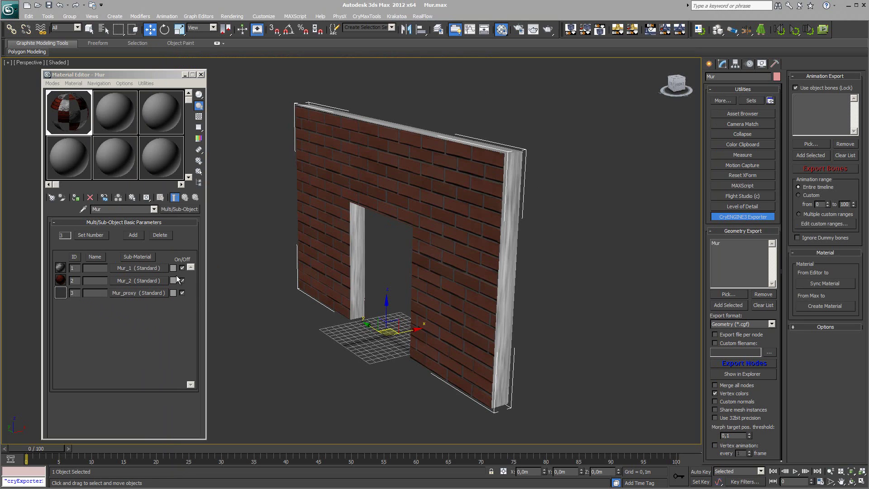
click(137, 281)
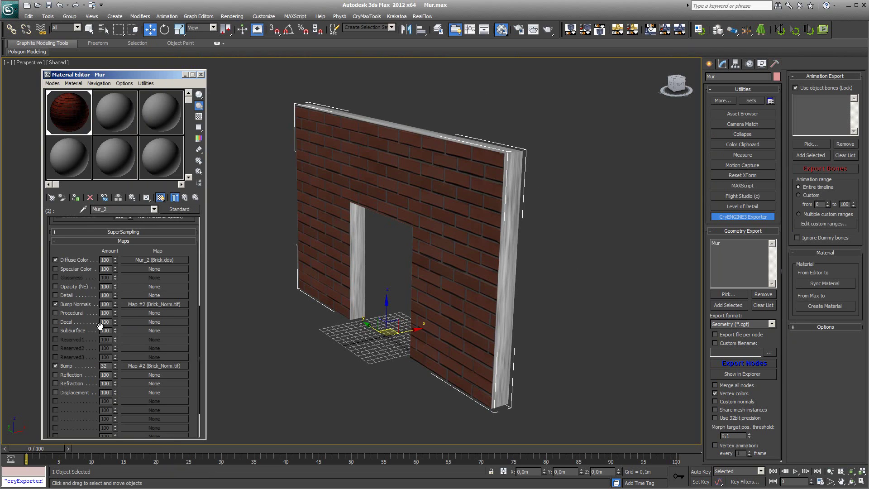
click(154, 314)
drag(154, 317, 155, 303)
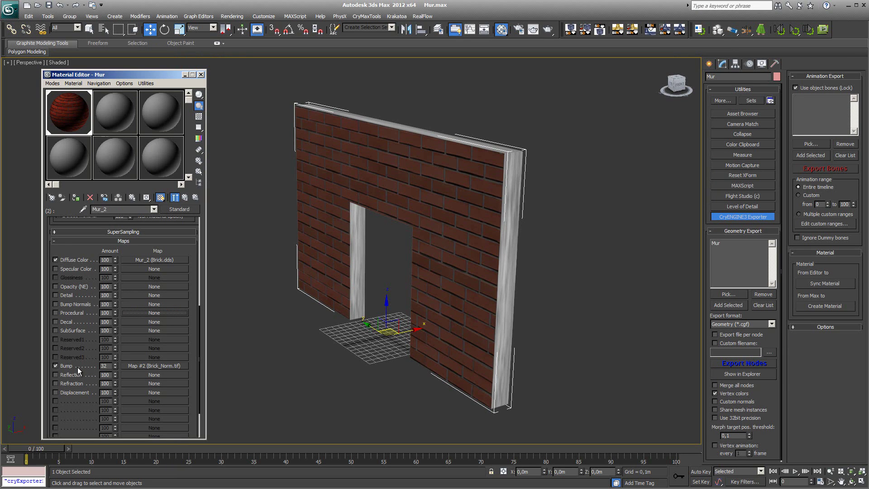
Step: Load Brick_Norm.tif as the bitmap of Mur_2's Bump map and return to the parent Mur material
click(154, 366)
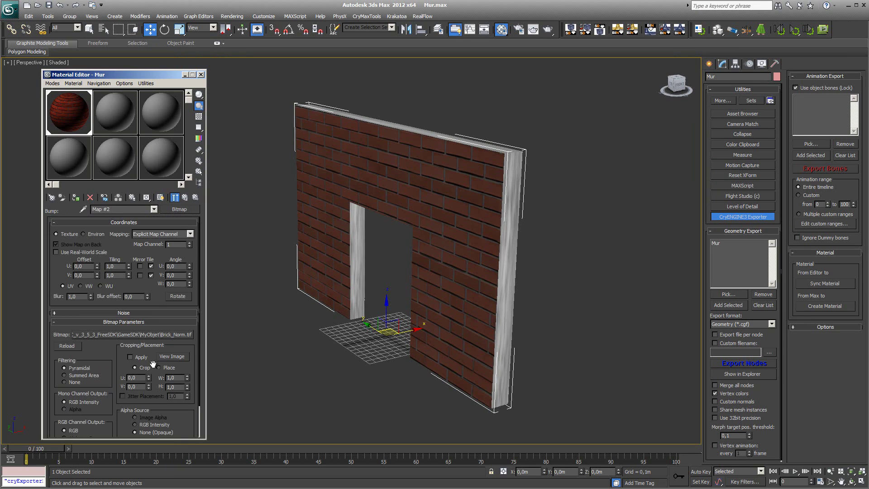
click(141, 337)
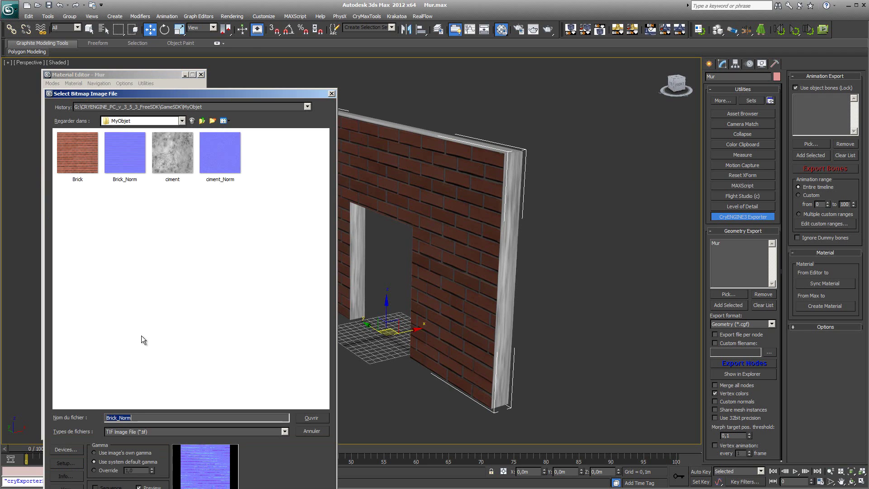
click(122, 154)
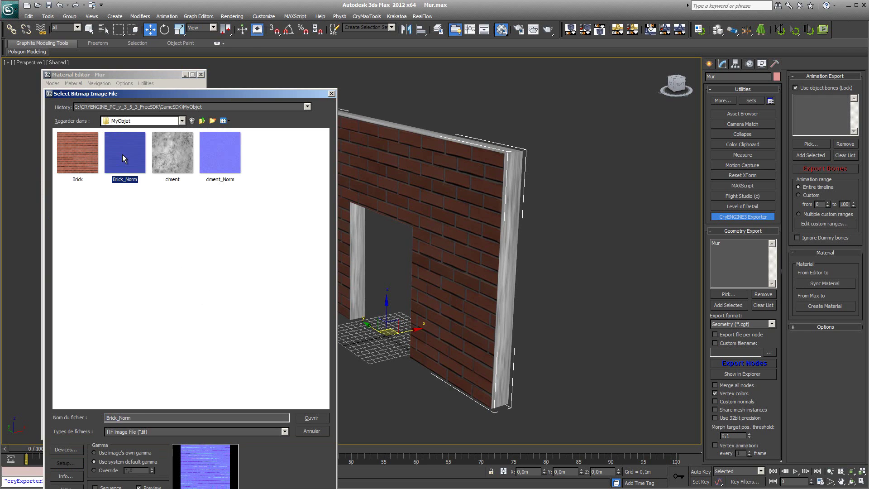
click(310, 417)
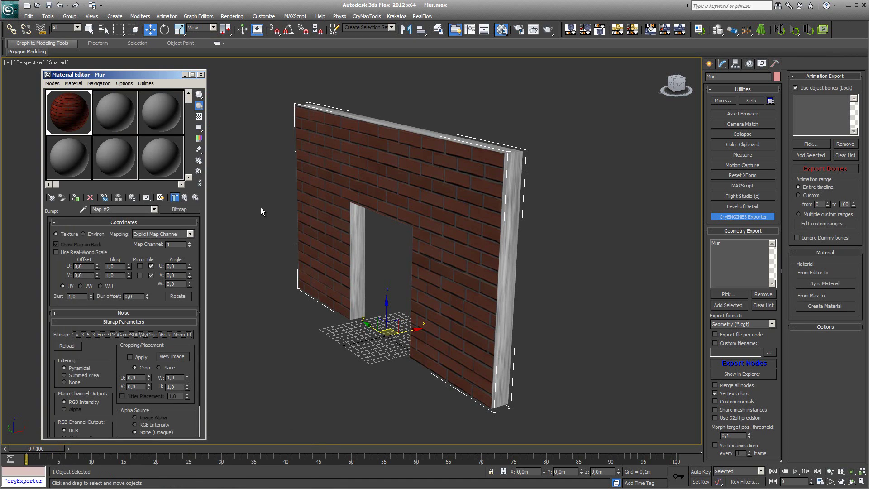
click(186, 196)
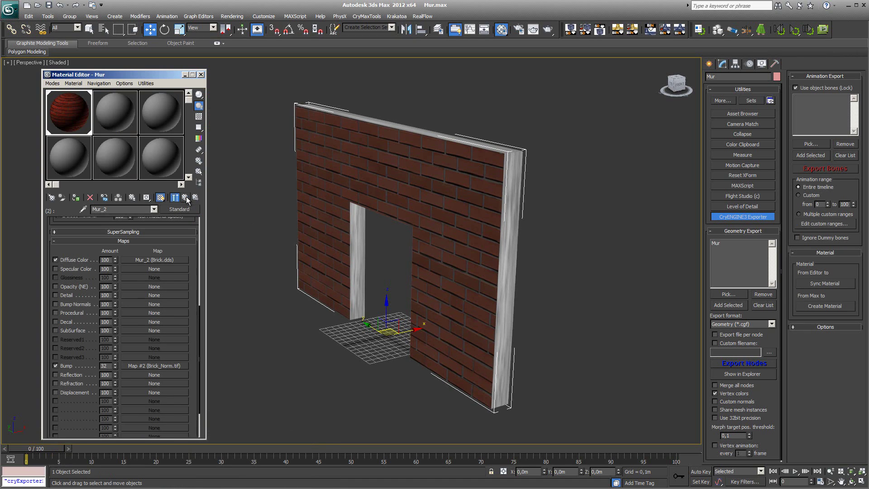
click(186, 198)
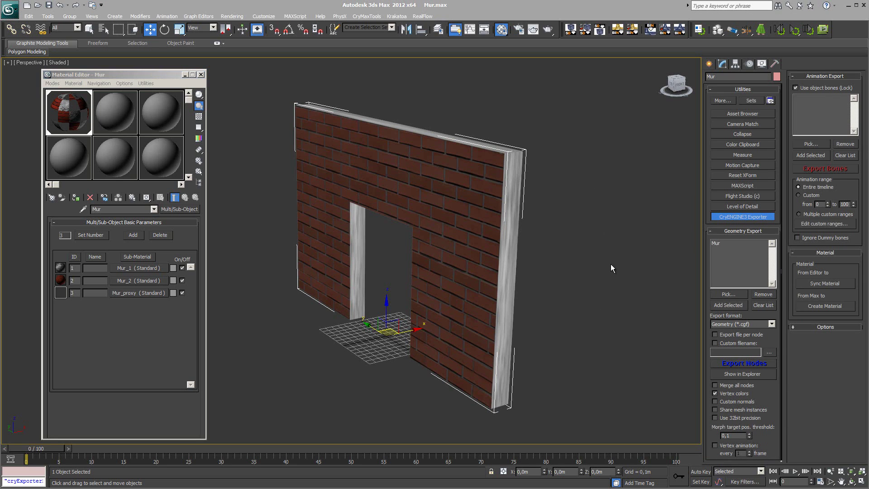
Step: Create the CryENGINE material from the Max material, saving it as Mur in the GameSDK MyObjet folder
click(834, 305)
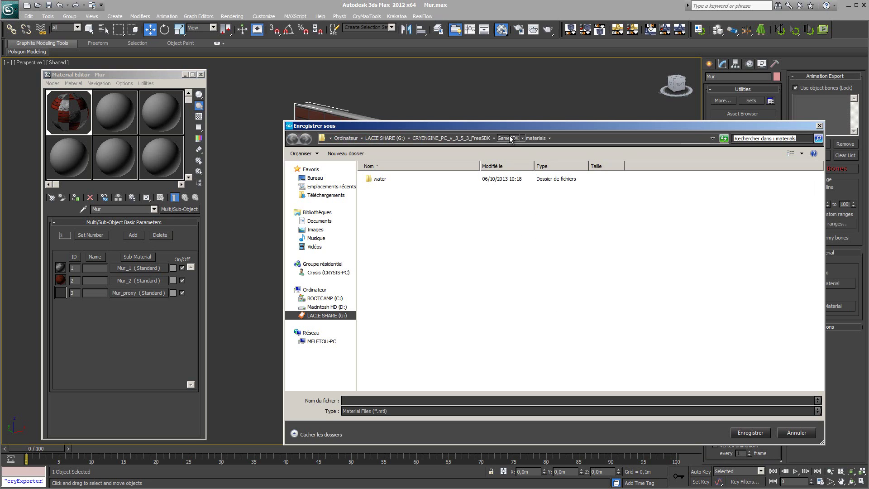
click(507, 138)
double_click(382, 228)
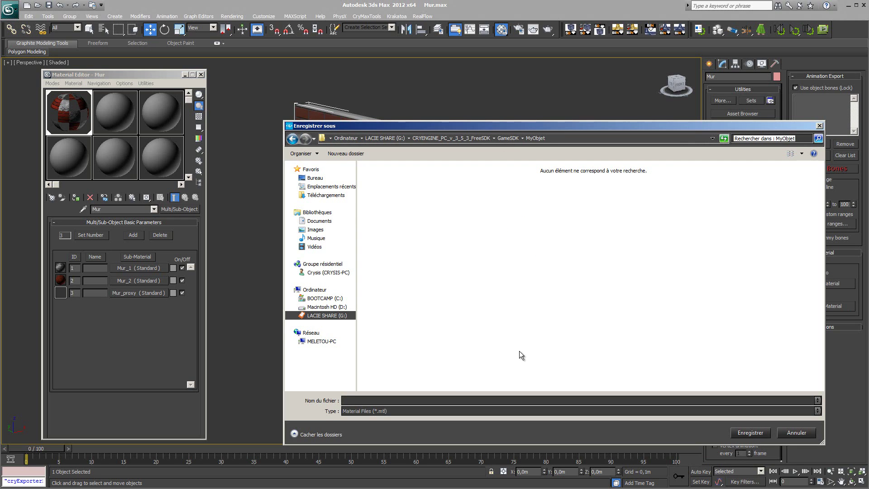
text(Mur)
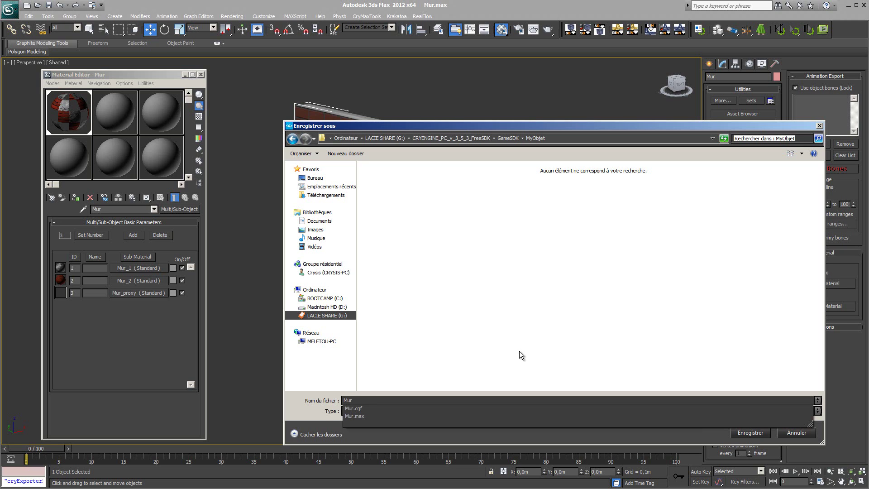
key(Return)
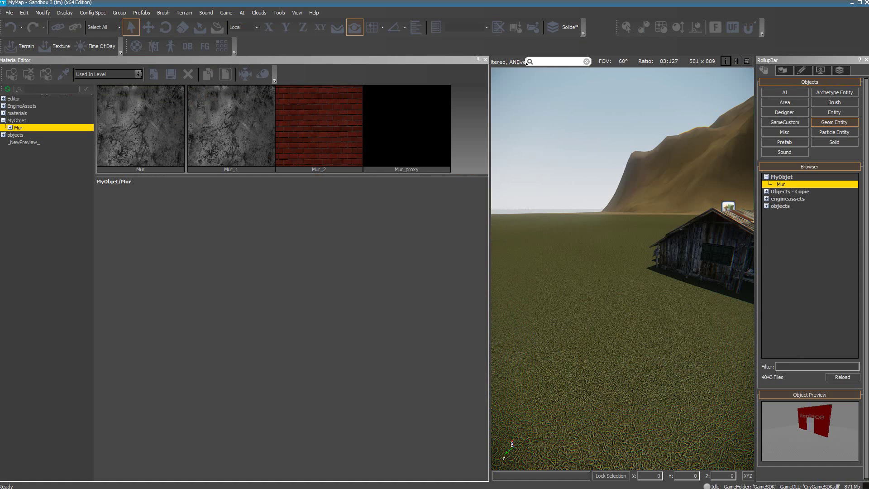
Step: Expand the Mur material in Sandbox's Material Editor and examine the texture maps of Mur_1 and Mur_2, collapsing Mur_2's Bumpmap settings
click(10, 128)
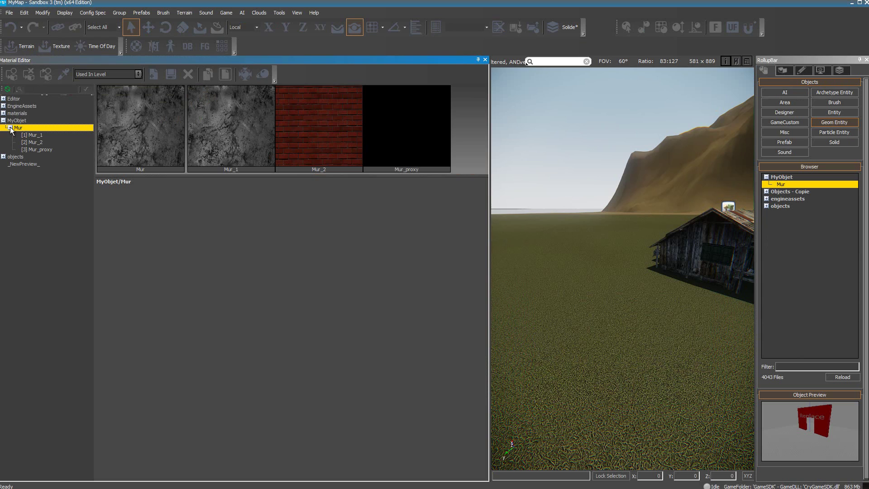
click(34, 136)
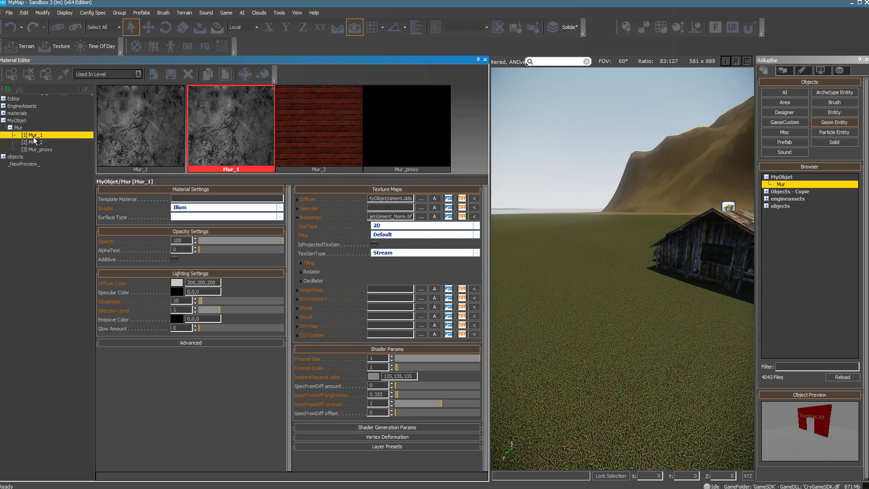
click(34, 142)
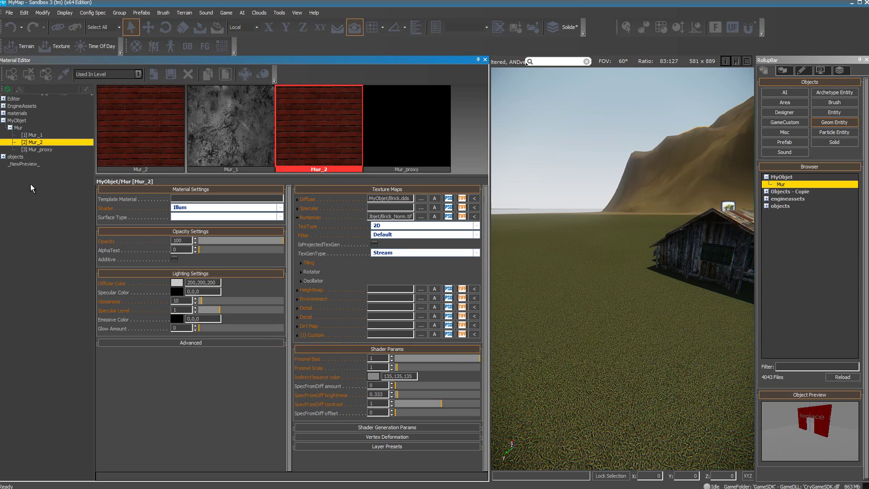
click(298, 219)
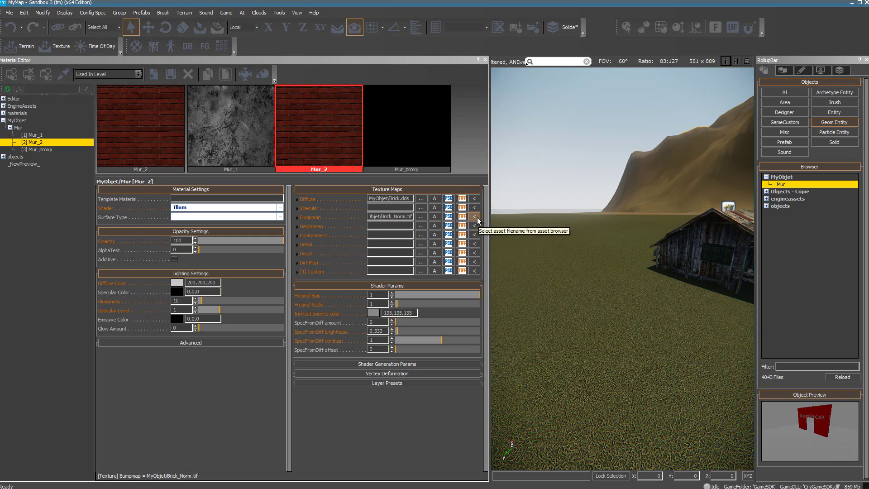
mouse_move(454, 200)
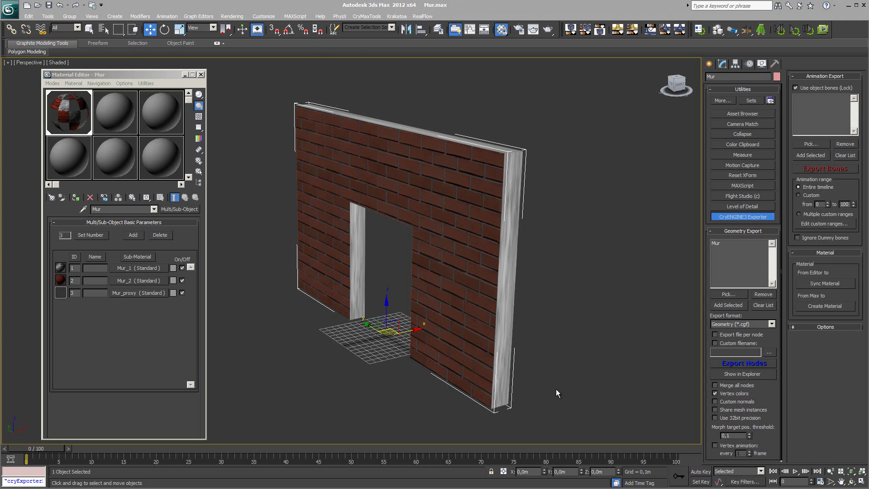
Step: Re-add the Mur wall to the geometry export list, export it over the existing Mur.cgf, and check the exported files in the MyObjet folder
click(756, 295)
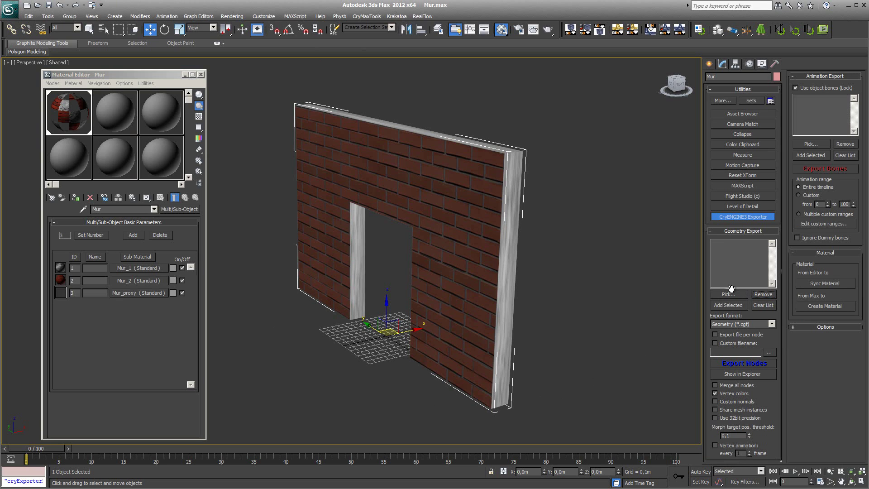
click(733, 297)
click(494, 205)
click(746, 362)
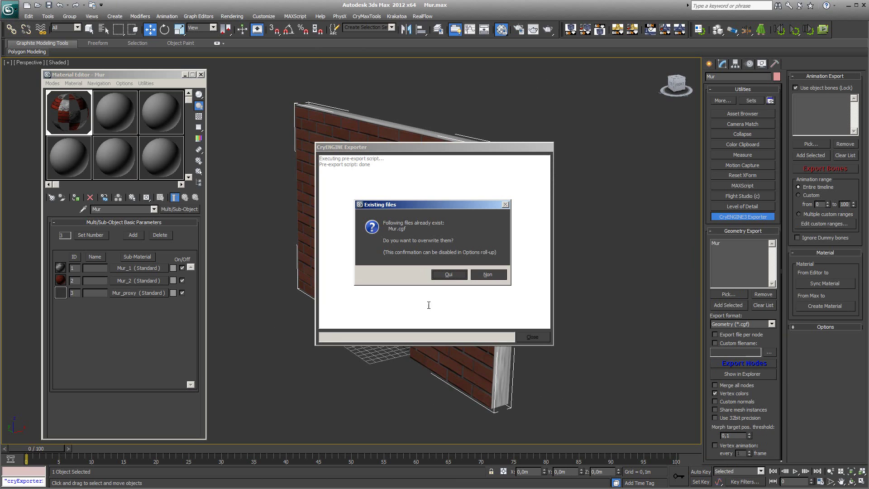
click(449, 275)
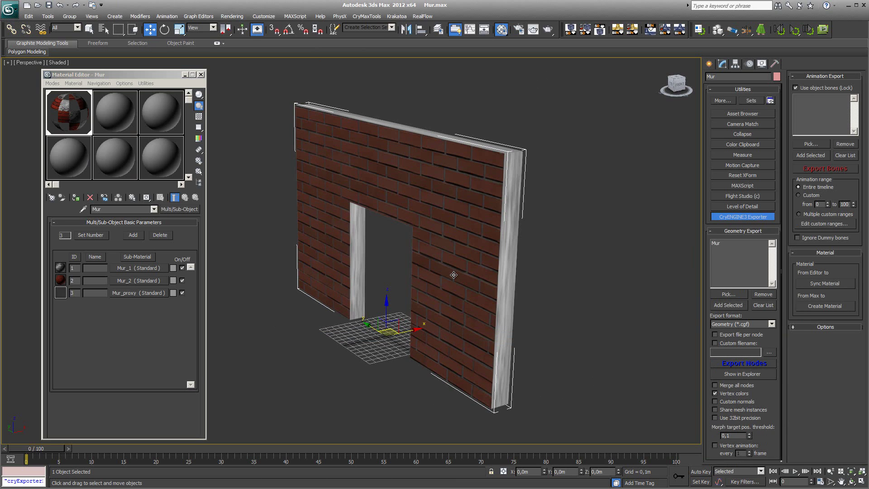
click(744, 379)
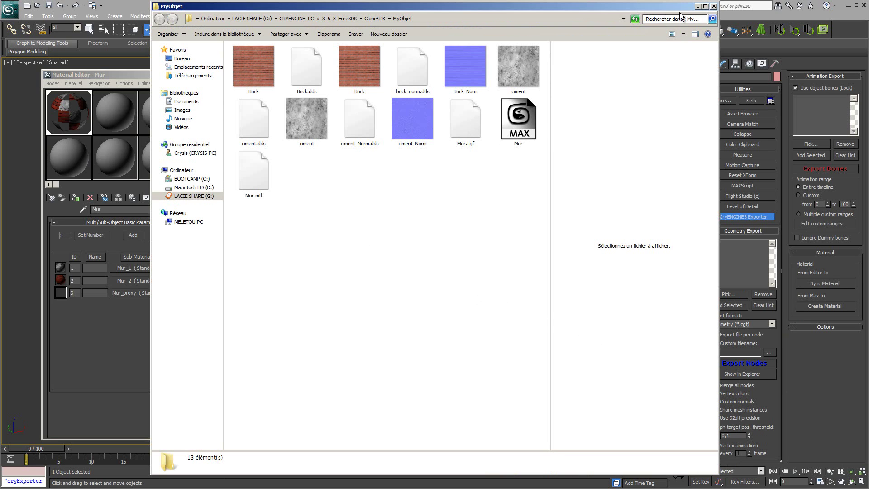
click(697, 6)
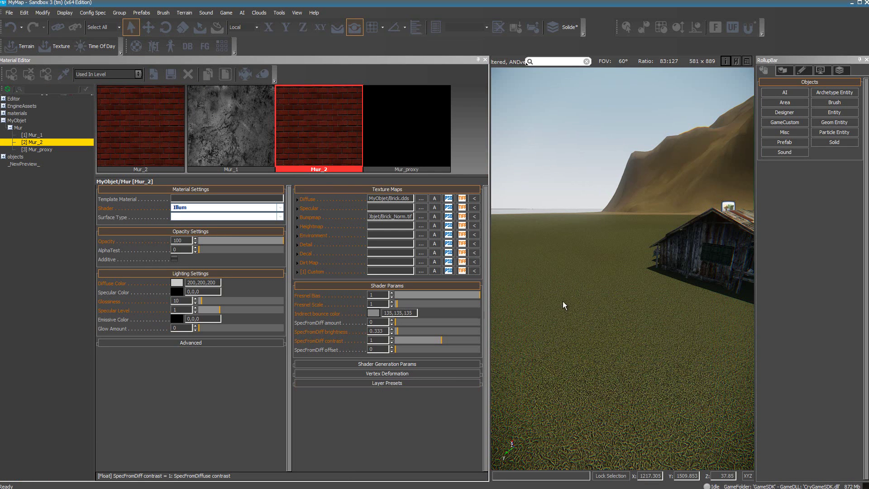
Step: Place MyObjet's Mur in the Sandbox level as a Geom Entity near the wooden cabin and close the Material Editor to inspect the wall
click(839, 124)
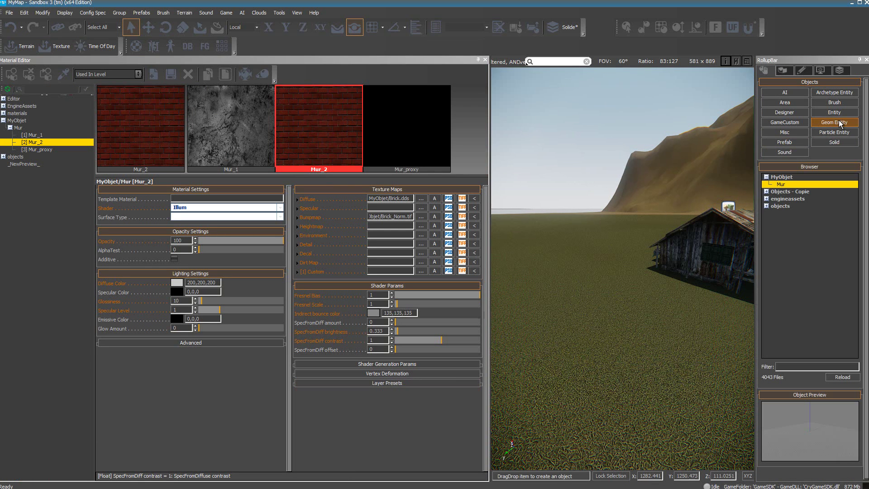
click(787, 186)
drag(786, 185, 599, 328)
click(485, 59)
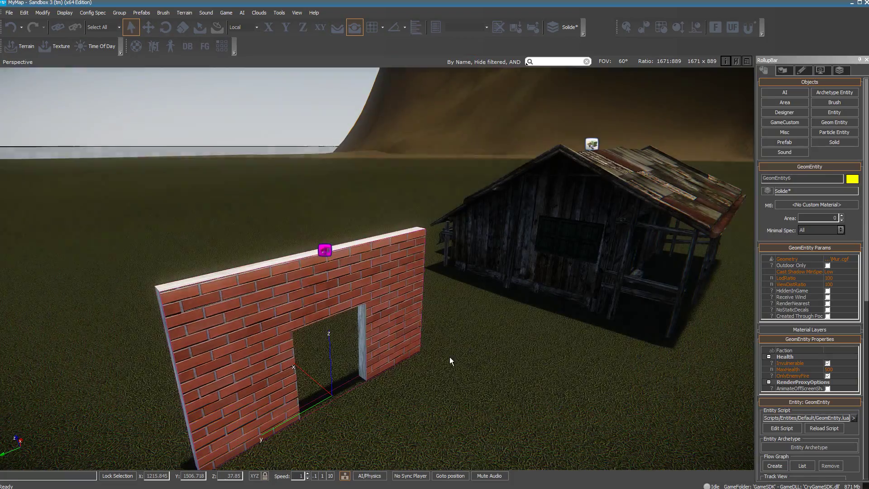
right_drag(462, 342, 458, 345)
scroll(457, 344, up, 5)
scroll(457, 344, down, 4)
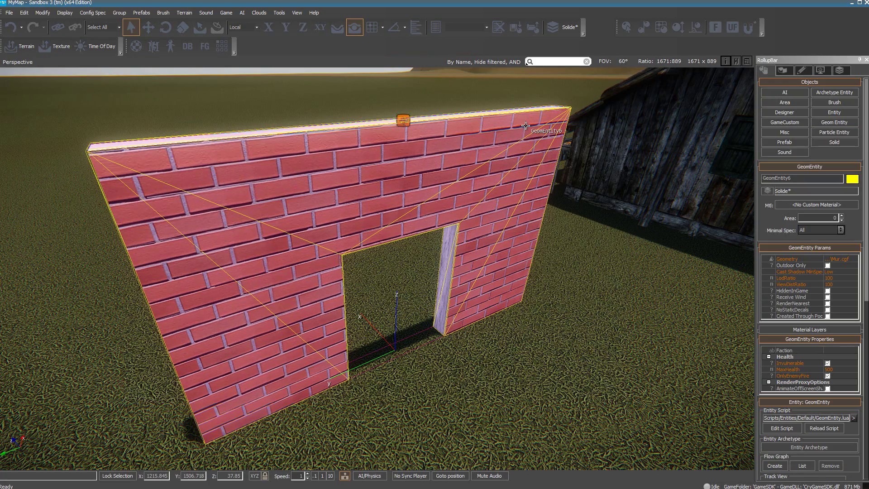
right_drag(446, 381, 445, 389)
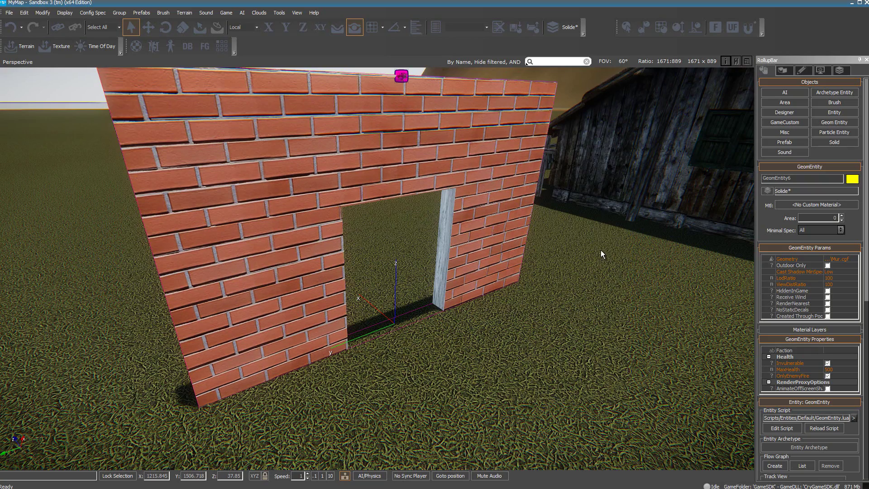
scroll(582, 296, down, 3)
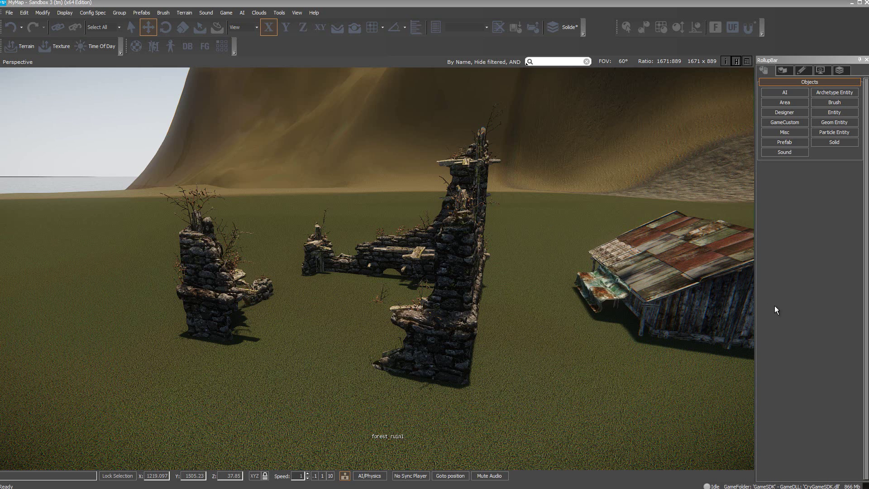
Step: Export the forest_ruin1 brush as GeomEntity2.obj in the Objet_exp_imp folder, using the Object files (*.obj) format and replacing the existing file
click(387, 432)
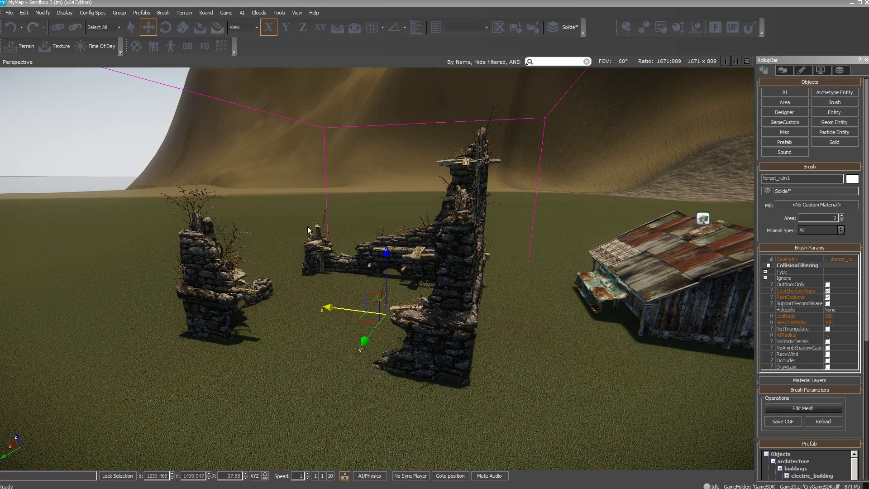
click(8, 14)
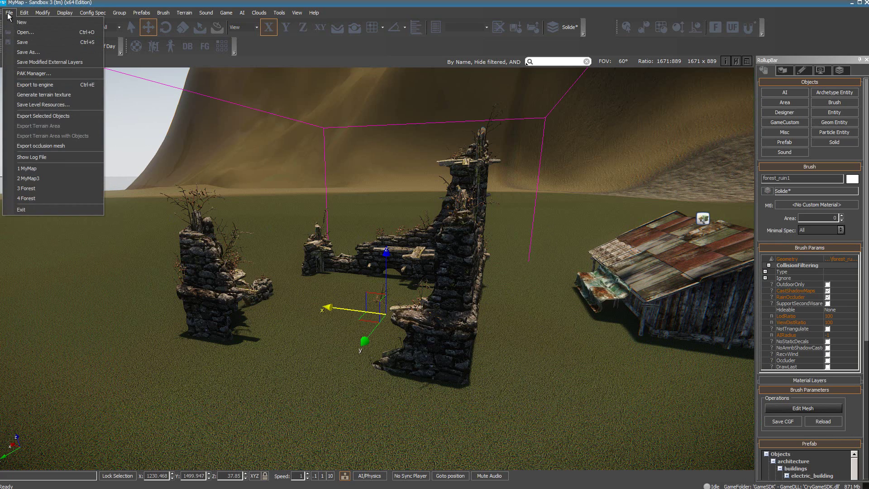
click(64, 116)
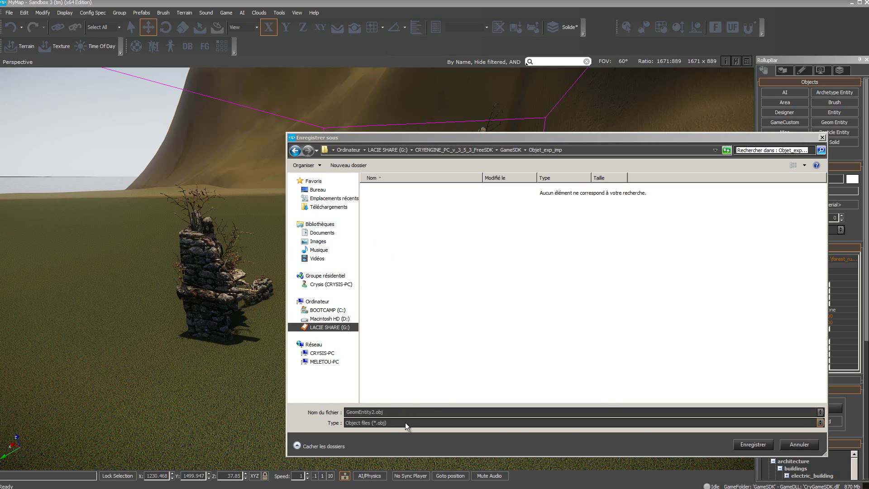
click(822, 422)
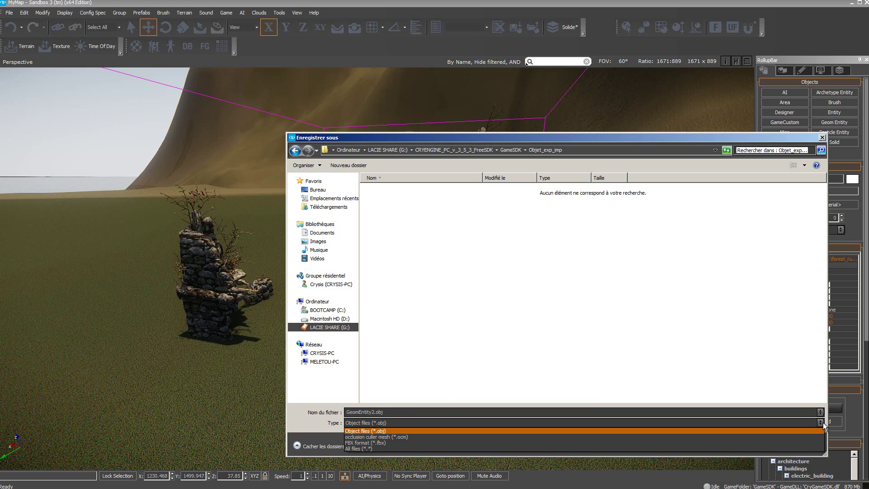
click(823, 422)
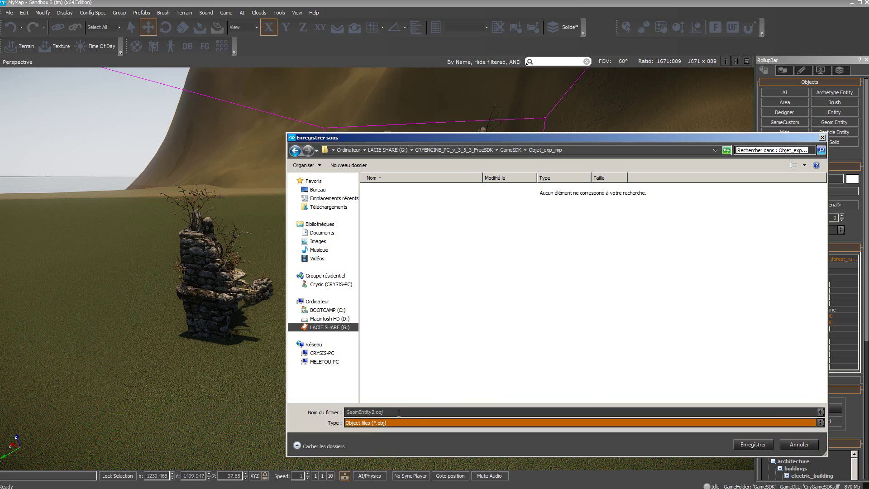
click(753, 444)
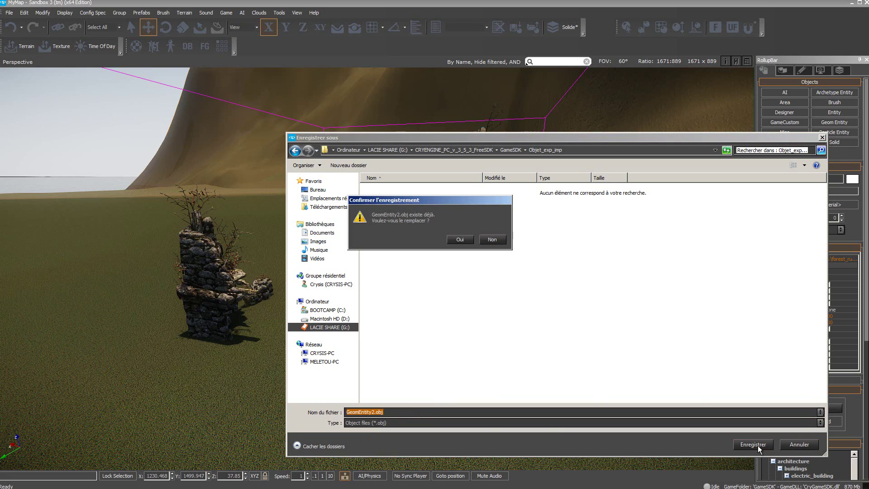
click(460, 250)
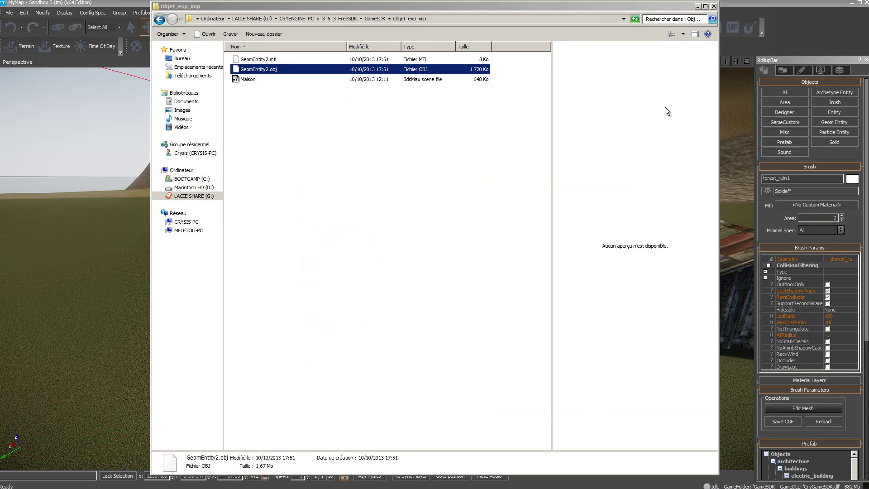
Step: Examine the extracted object files in GameSDK's Objects - Copie folder down to architecture/buildings/electric_building, and return to GameSDK
key(BackSpace)
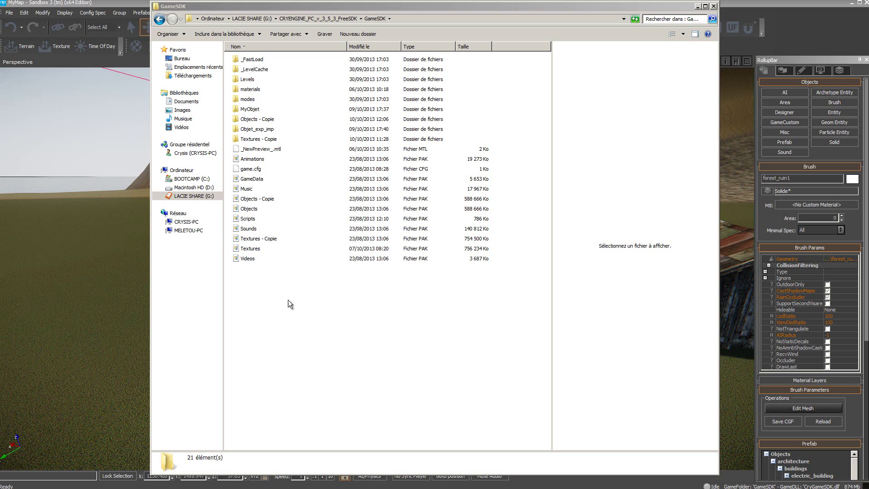
double_click(238, 119)
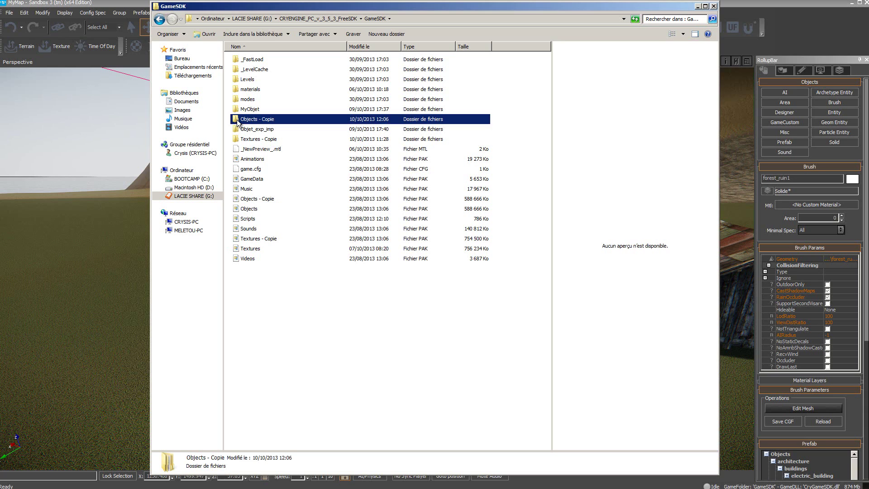
double_click(238, 57)
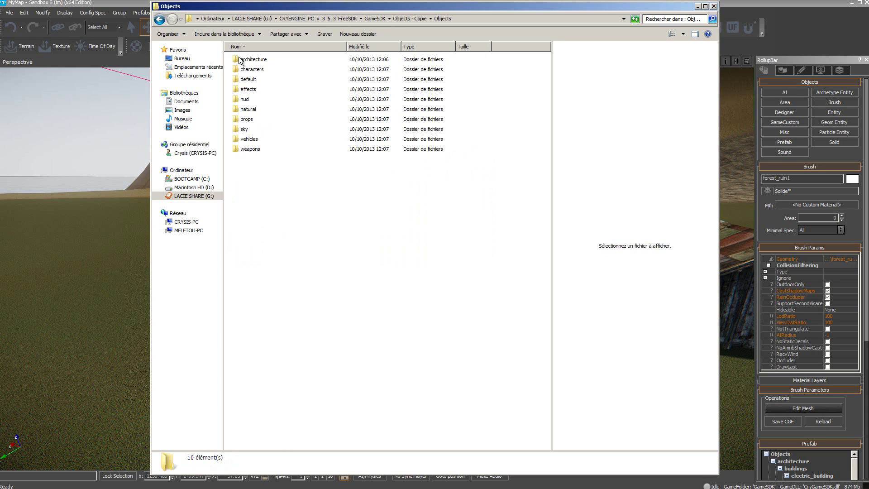
double_click(238, 60)
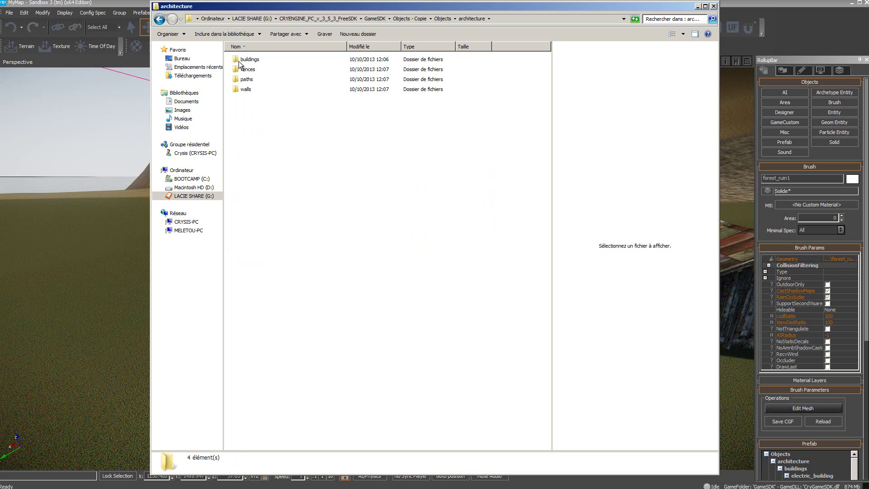
double_click(238, 61)
double_click(238, 61)
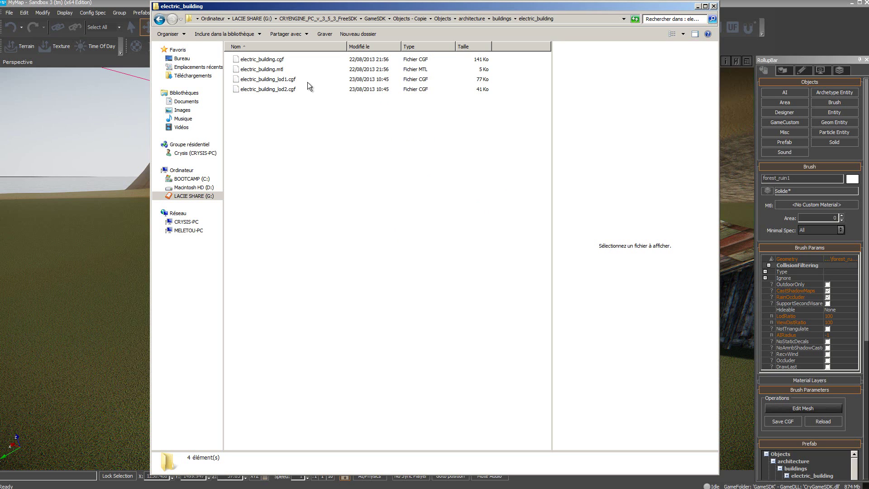
click(159, 20)
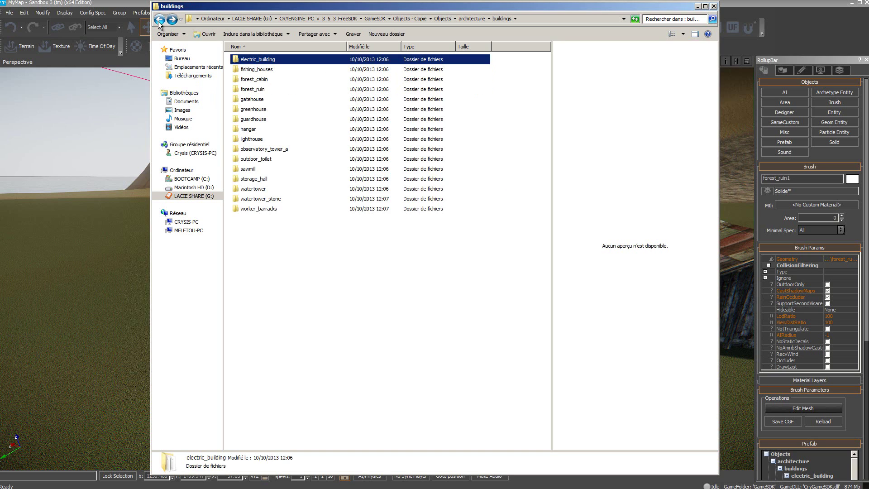
click(158, 20)
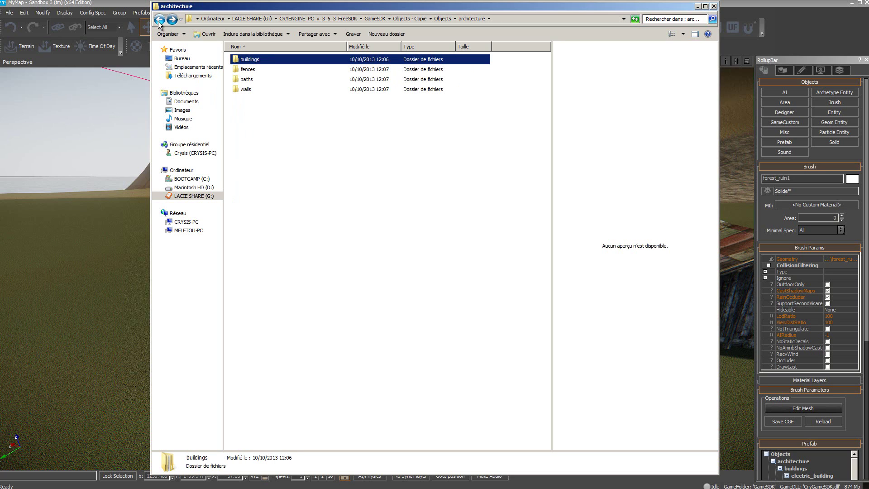
click(159, 20)
click(159, 21)
click(159, 20)
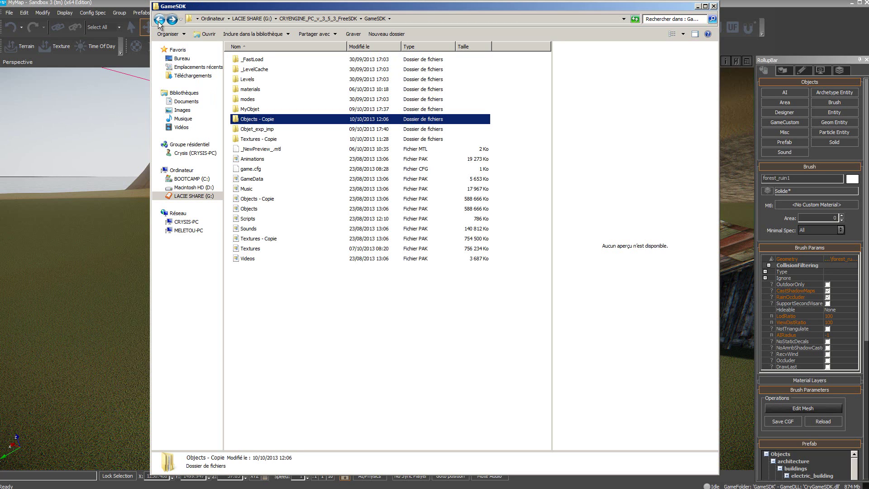
Step: Examine the extracted texture files in the roads folder of Textures - Copie and return to the GameSDK folder
double_click(253, 139)
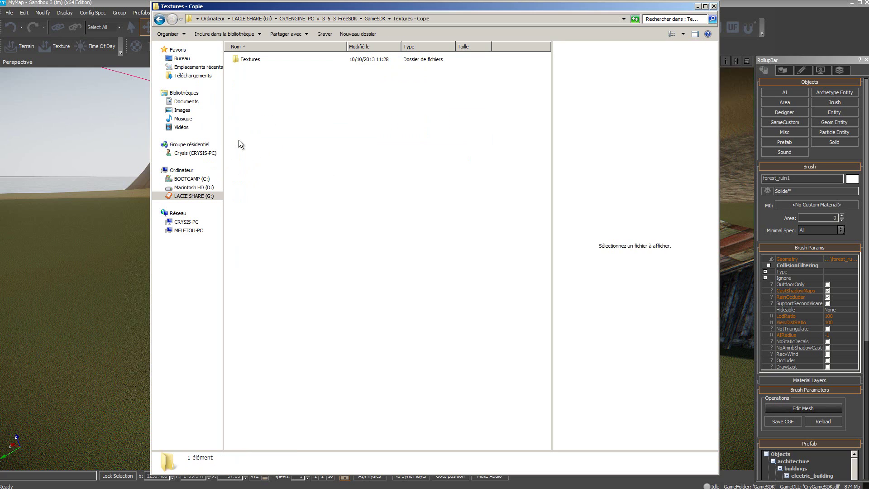
double_click(237, 59)
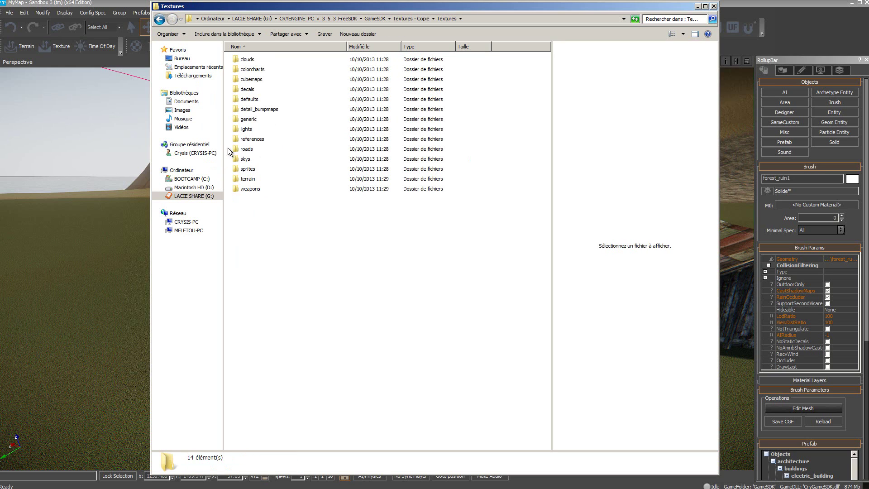
double_click(244, 148)
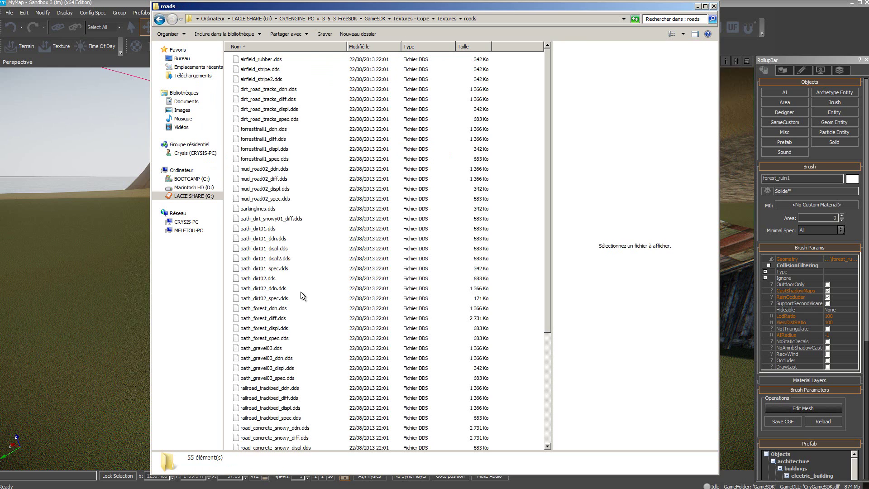
click(160, 20)
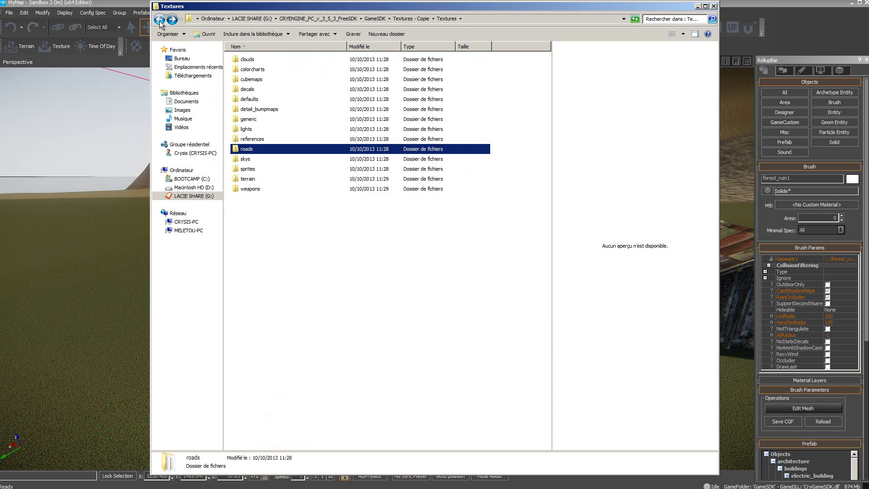
click(160, 21)
click(159, 21)
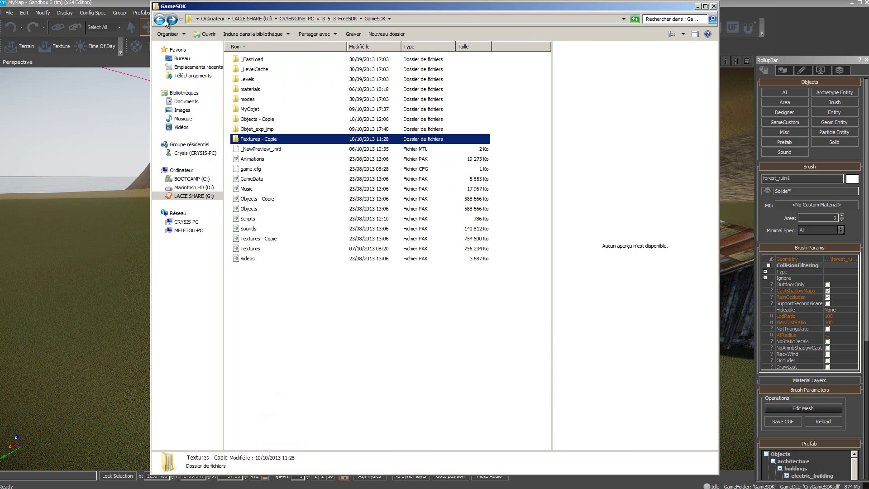
Step: Switch to 3ds Max and import GeomEntity2.obj from the Objet_exp_imp folder with the default OBJ options, skipping the missing map search
key(alt+Tab)
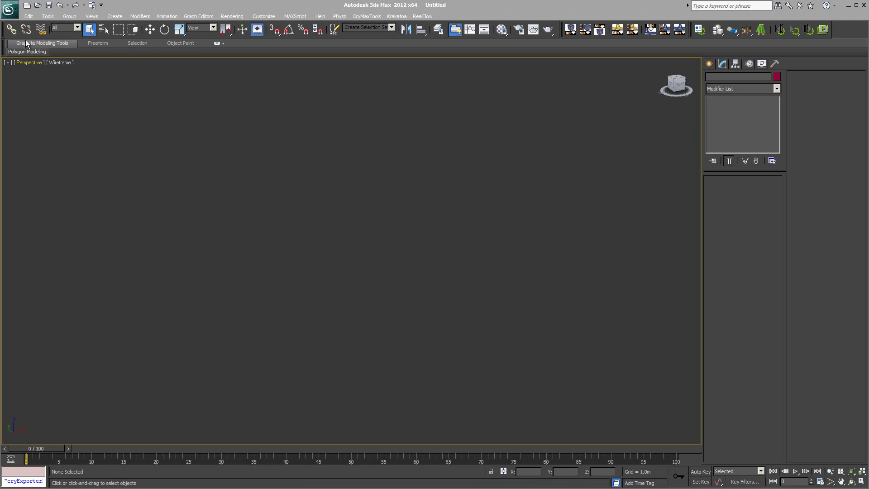
click(9, 9)
click(28, 129)
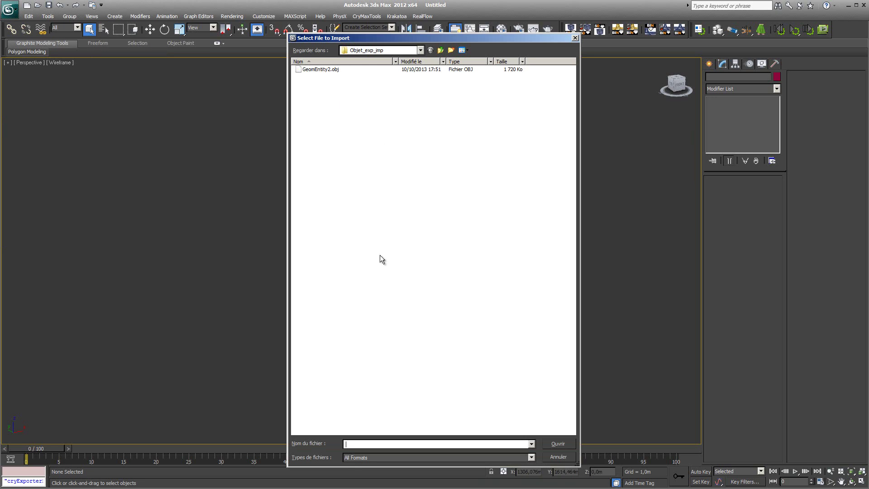
click(326, 69)
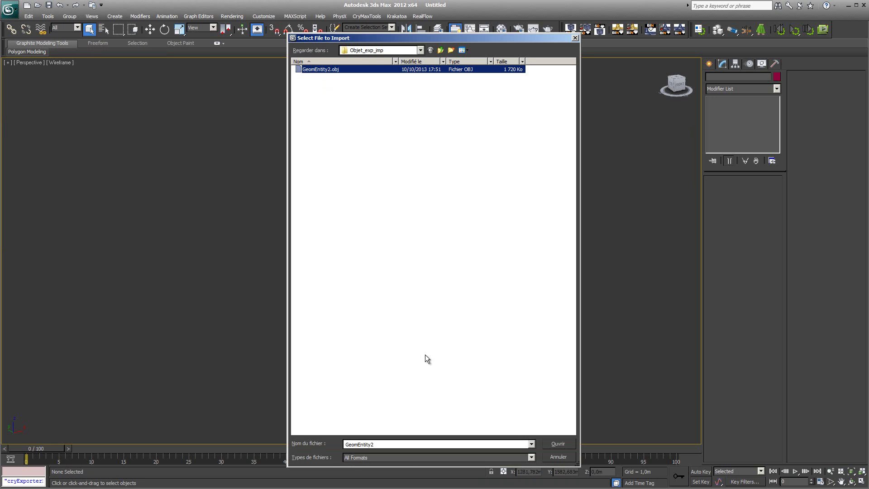
click(557, 444)
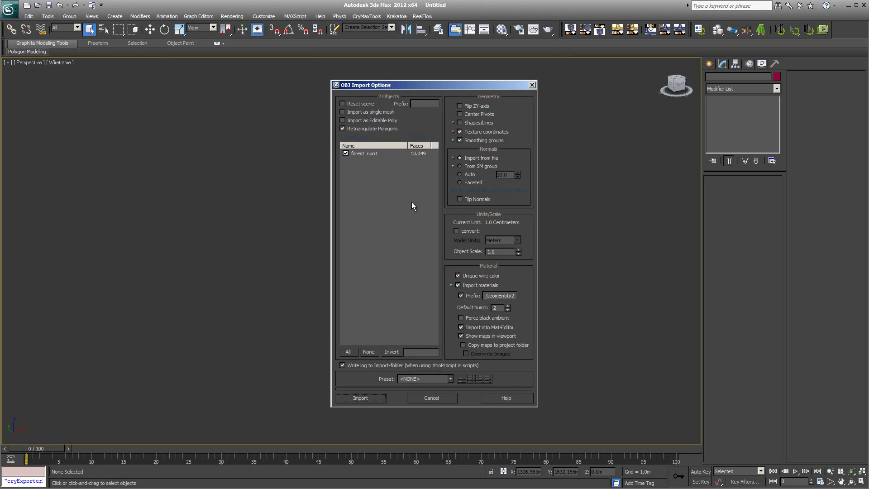
click(360, 398)
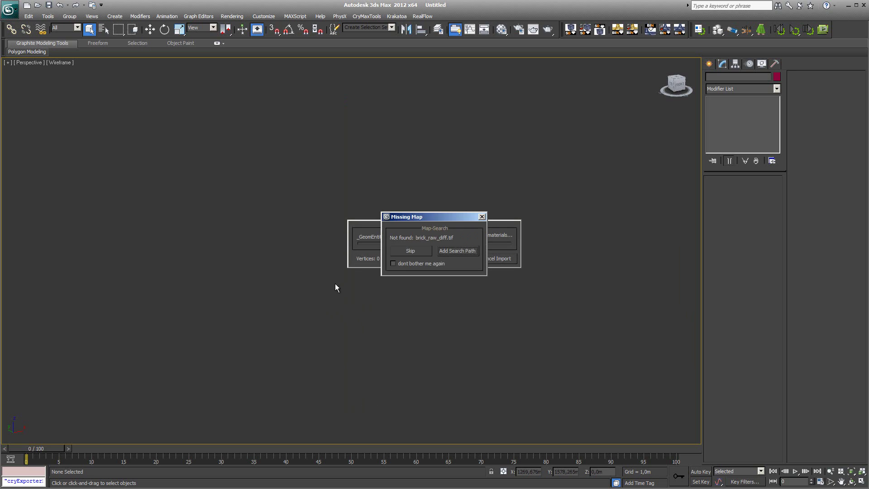
click(419, 252)
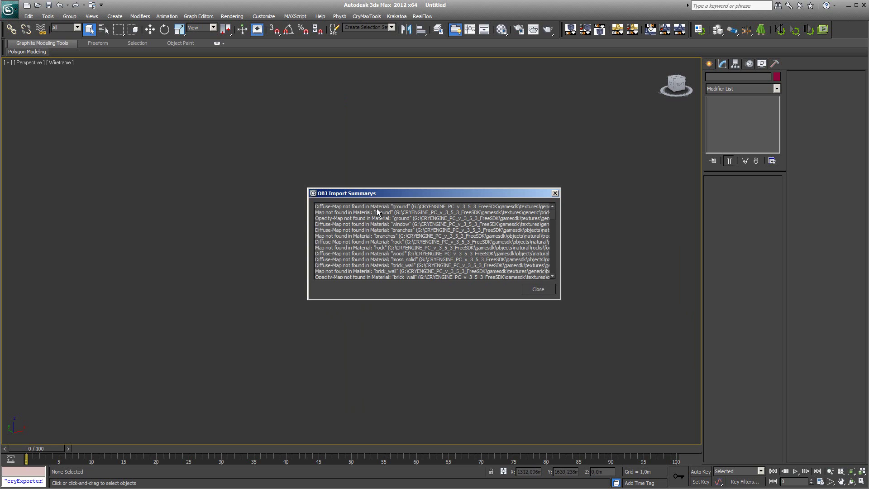
click(538, 290)
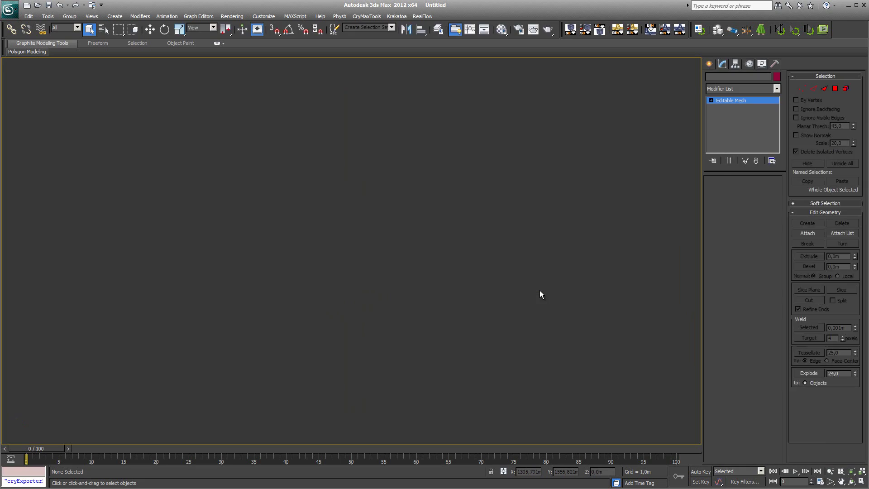
Step: Keep the viewport in Wireframe and pick the imported ruin's material into a free Material Editor slot
middle_drag(542, 300, 539, 256)
click(59, 63)
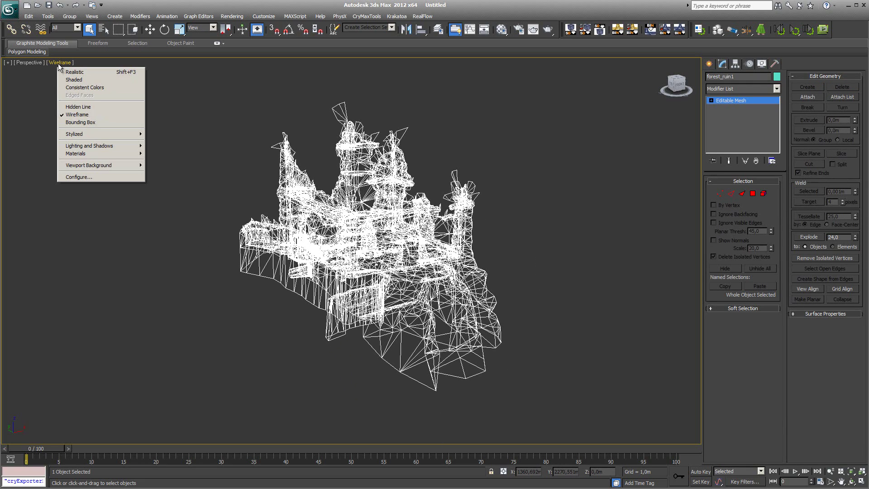
click(67, 115)
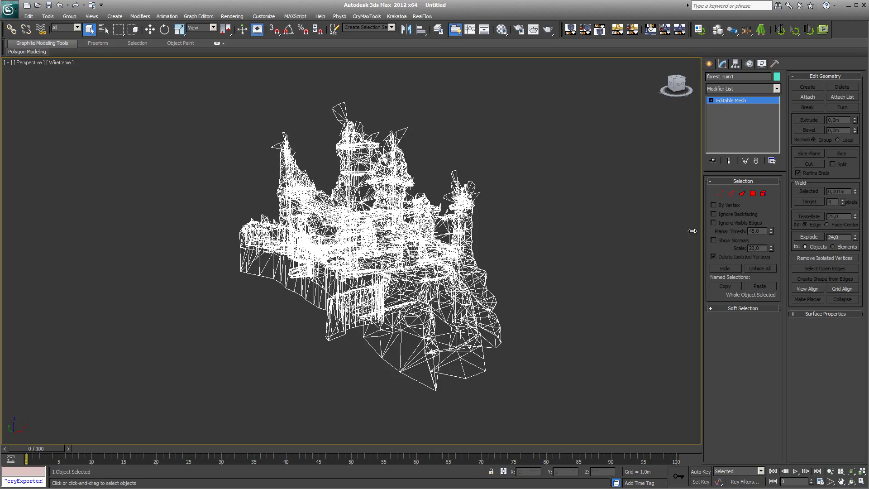
scroll(604, 256, up, 5)
scroll(605, 256, down, 5)
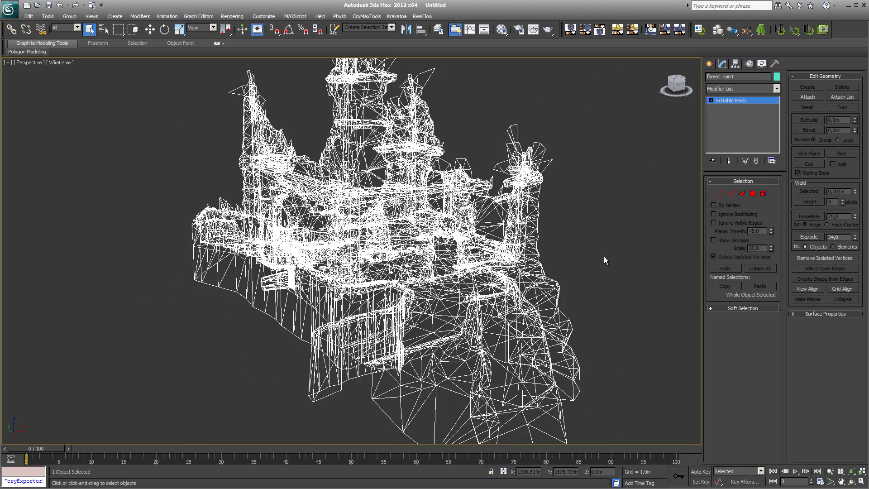
click(501, 29)
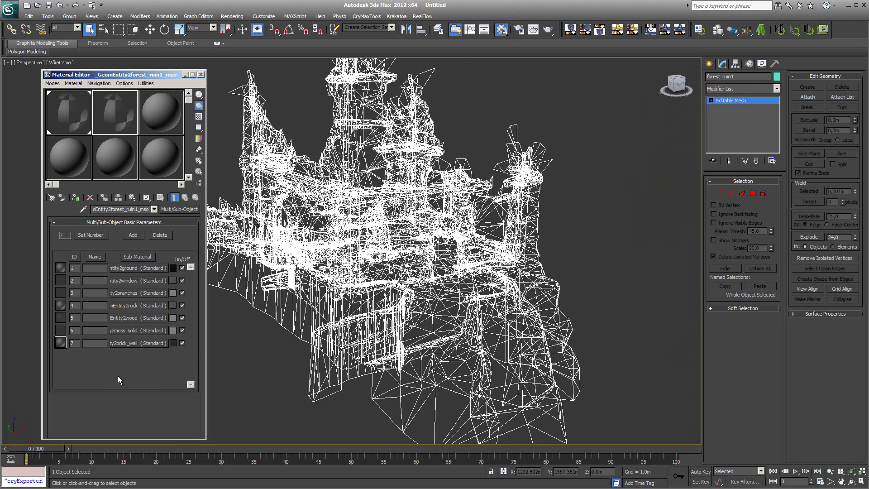
click(163, 109)
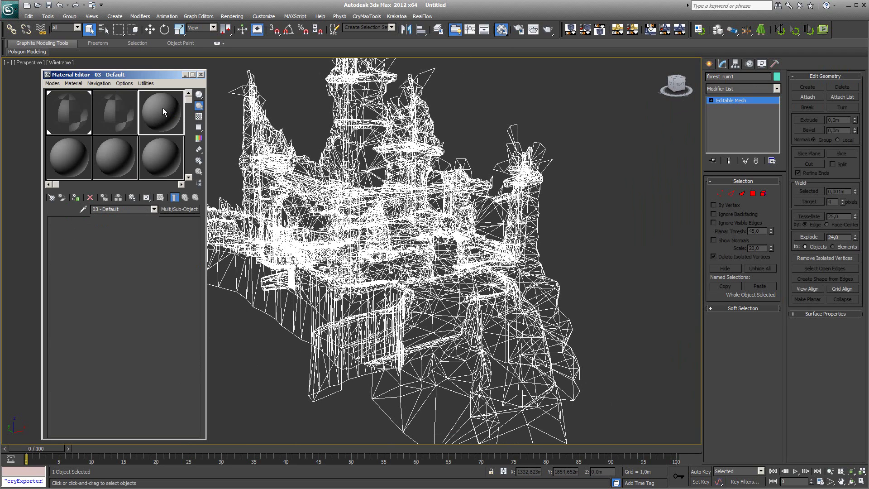
click(83, 209)
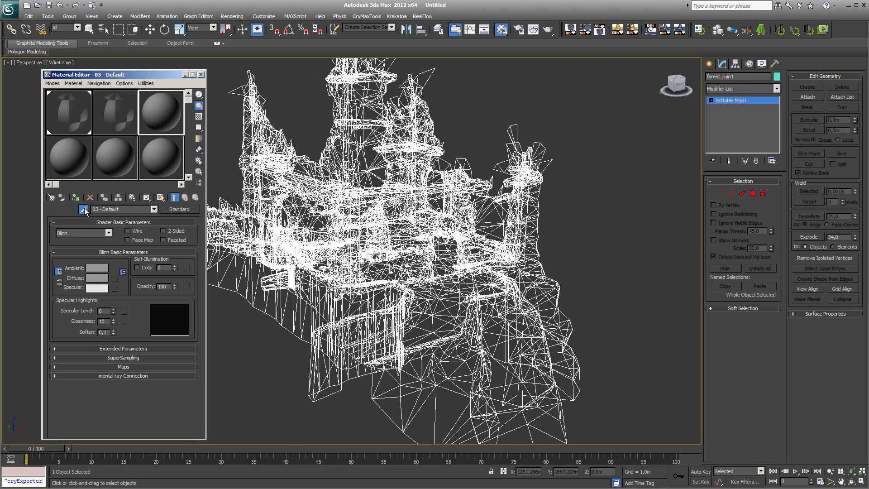
click(275, 168)
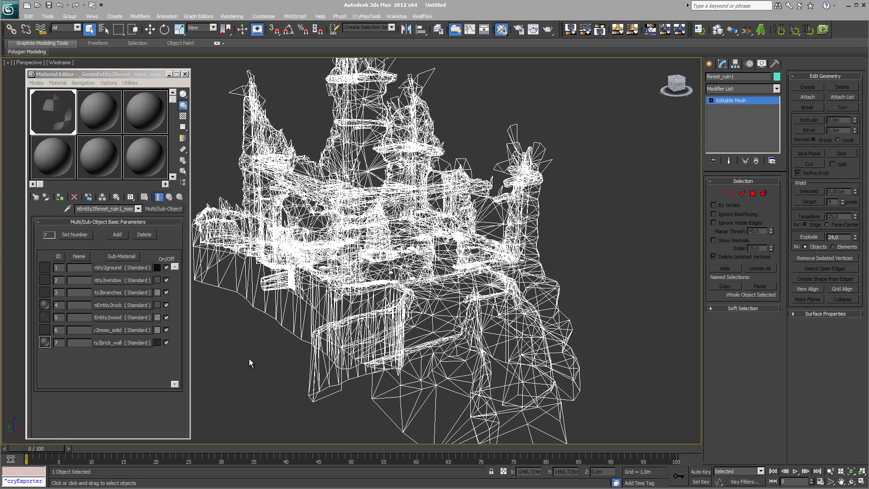
Step: Set the window sub-material's shader to Crytek Shader and enable its opacity at 100
click(116, 283)
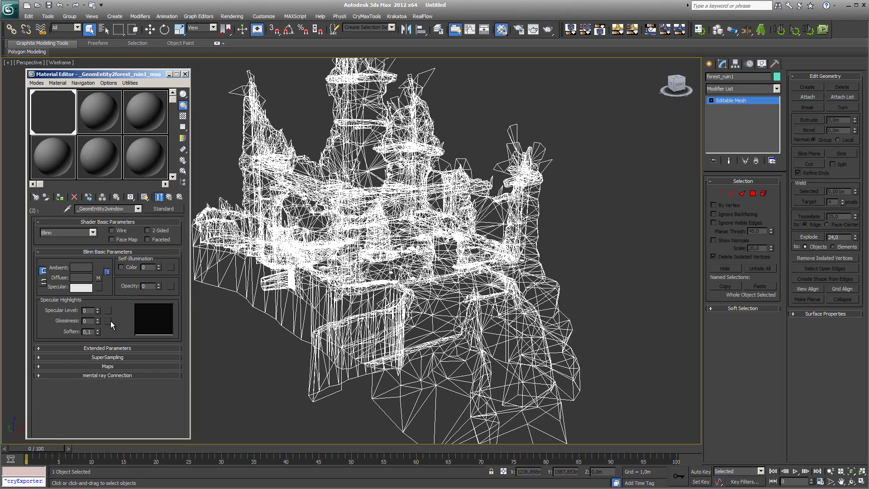
click(93, 232)
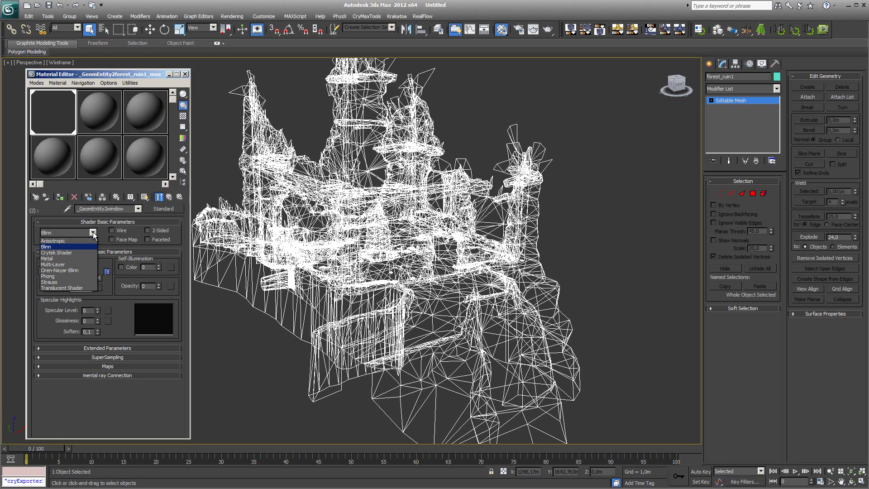
click(62, 253)
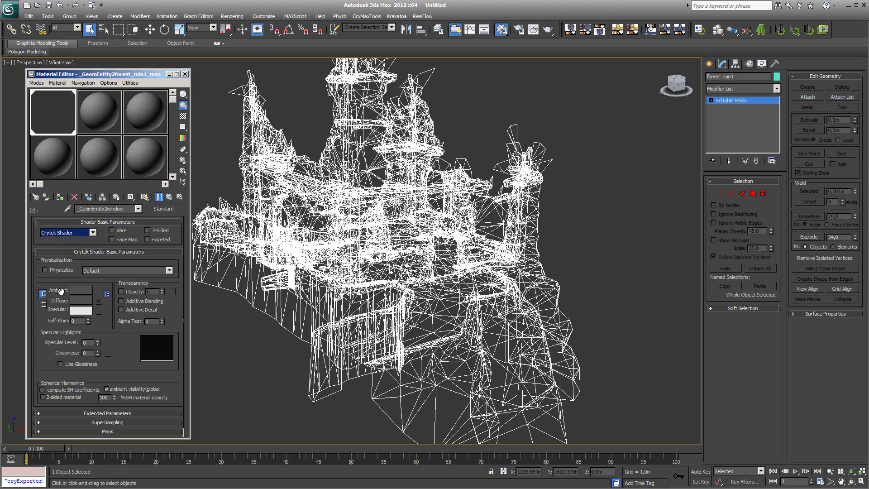
click(121, 292)
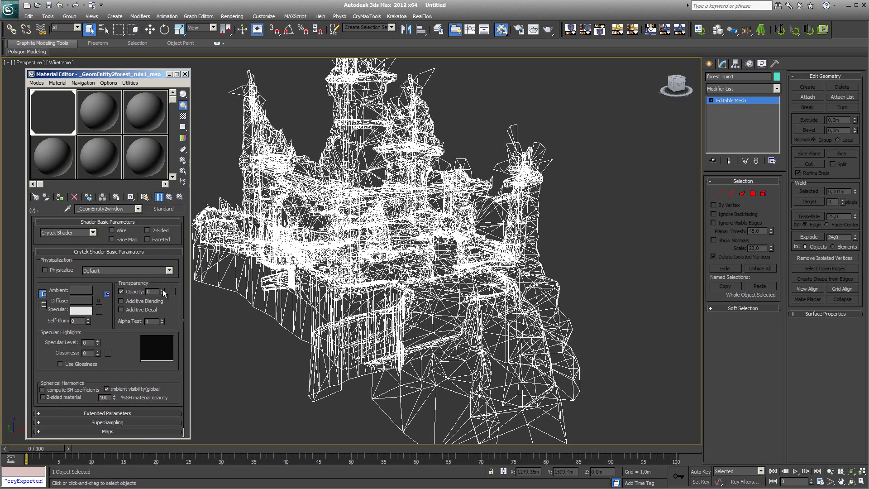
drag(162, 289, 170, 229)
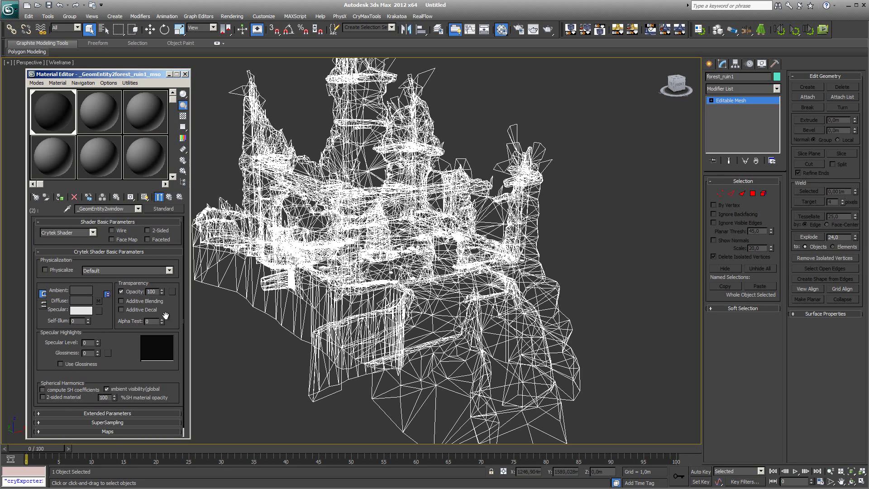
Step: Open the bitmap file selection for the window sub-material's diffuse map and browse to the Textures/generic/concrete folder
click(107, 431)
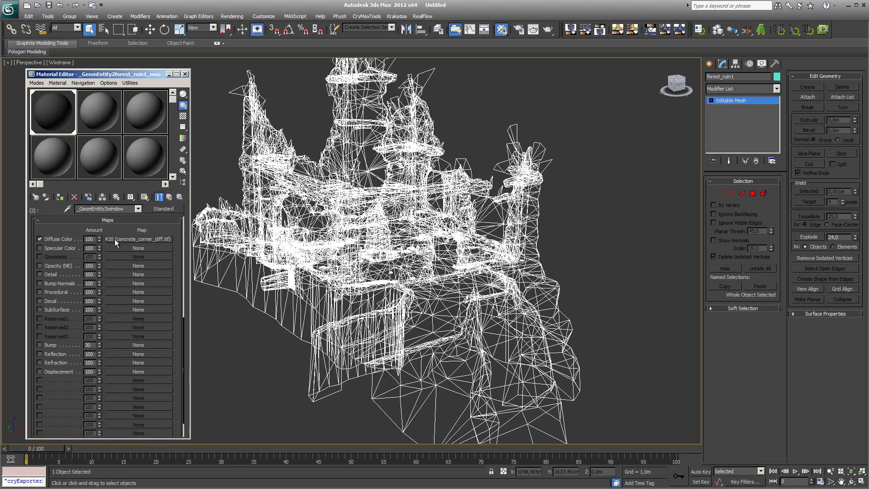
click(140, 240)
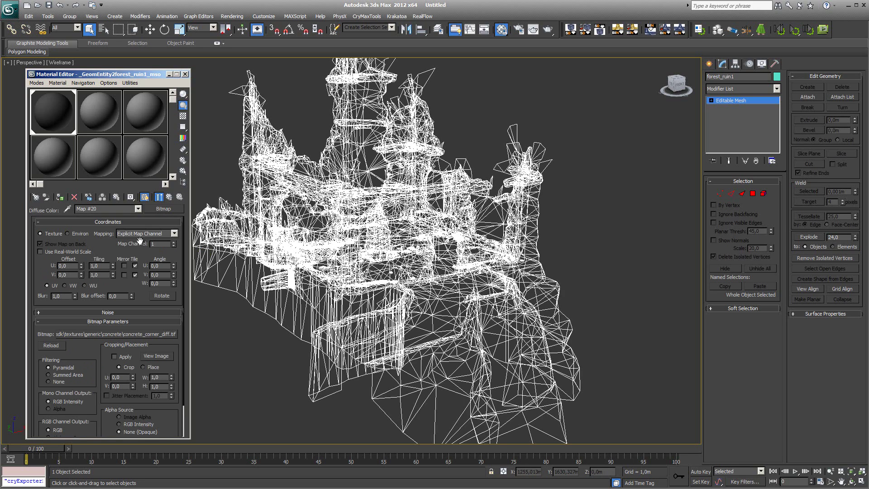
click(149, 335)
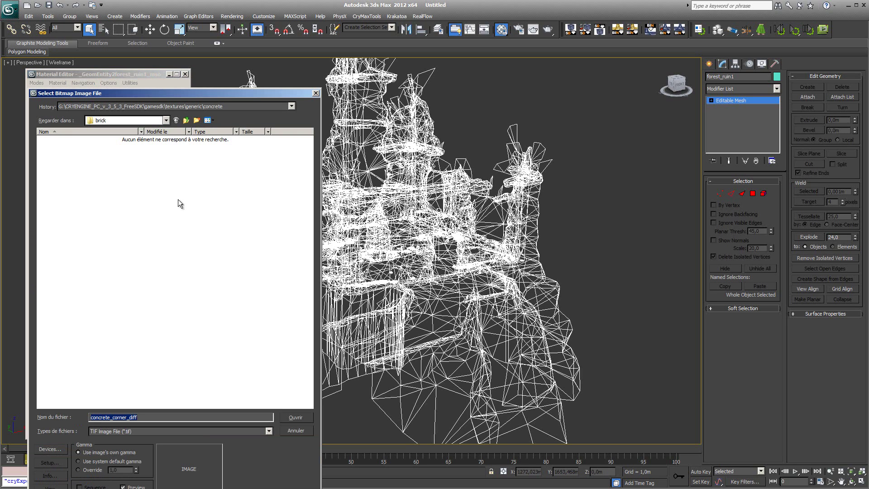
drag(193, 98, 441, 73)
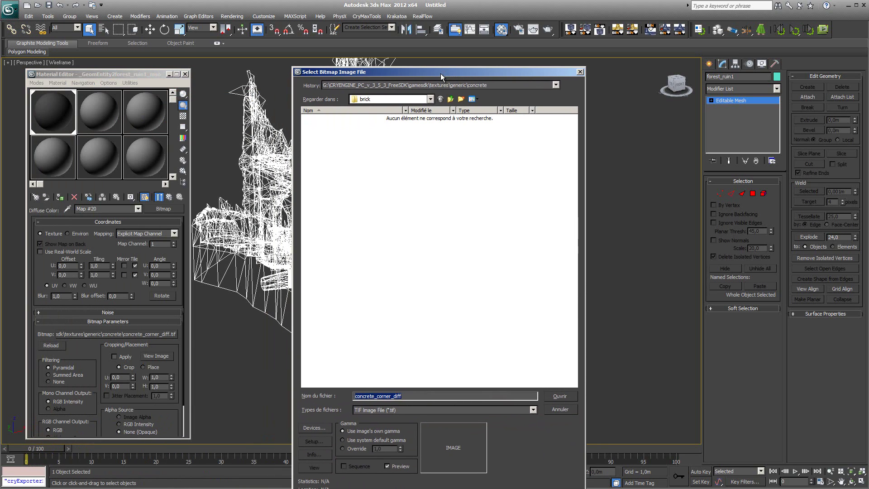
click(451, 100)
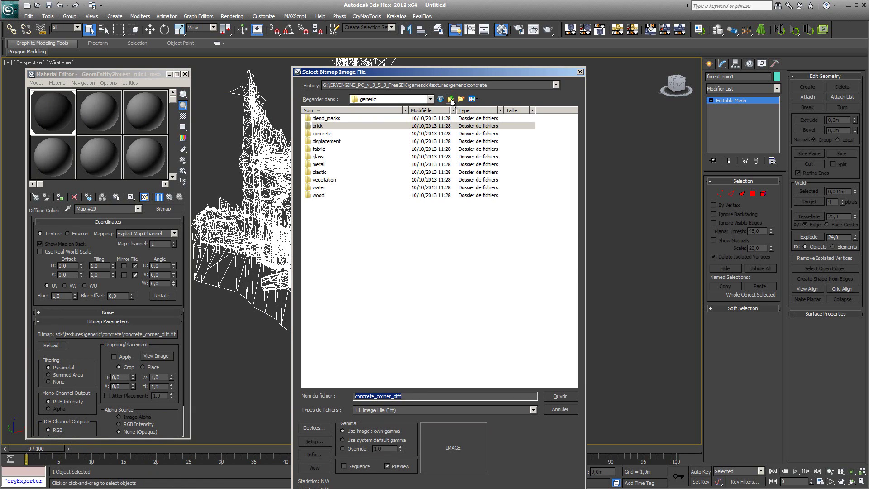
click(451, 98)
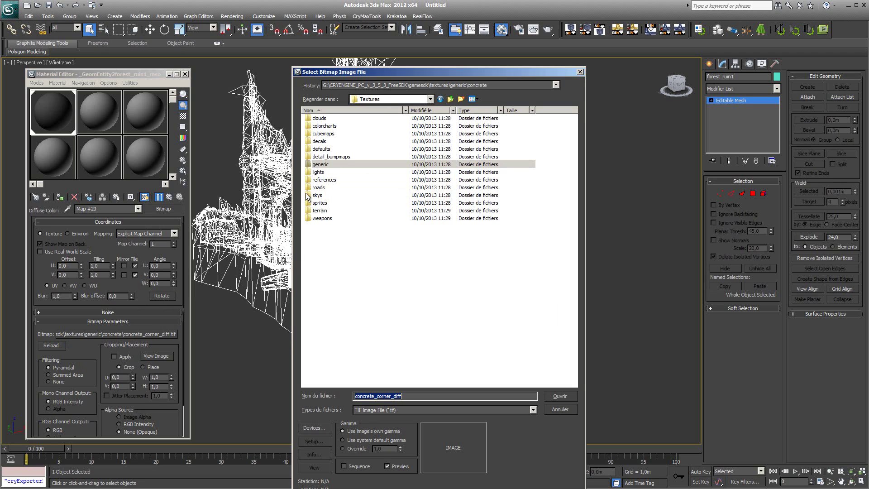
double_click(319, 165)
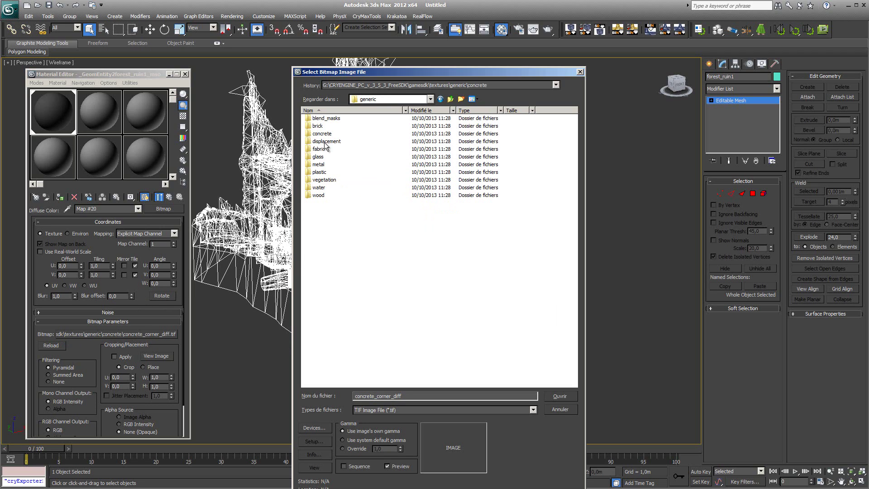
double_click(308, 133)
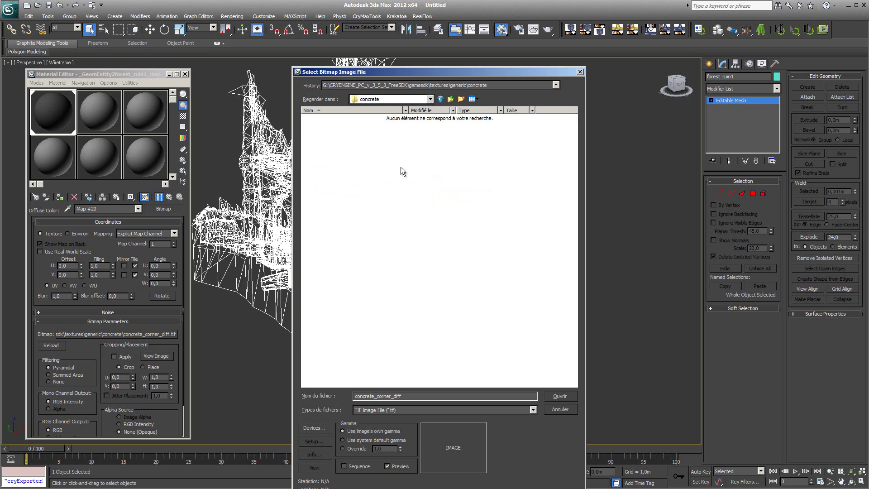
Step: Show All Formats and load concrete_corner_diff.dds as the diffuse bitmap
click(533, 409)
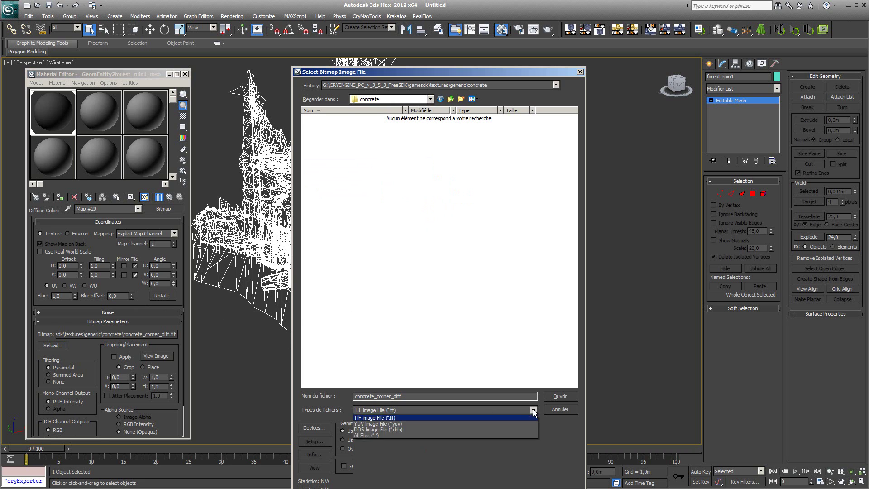
click(358, 417)
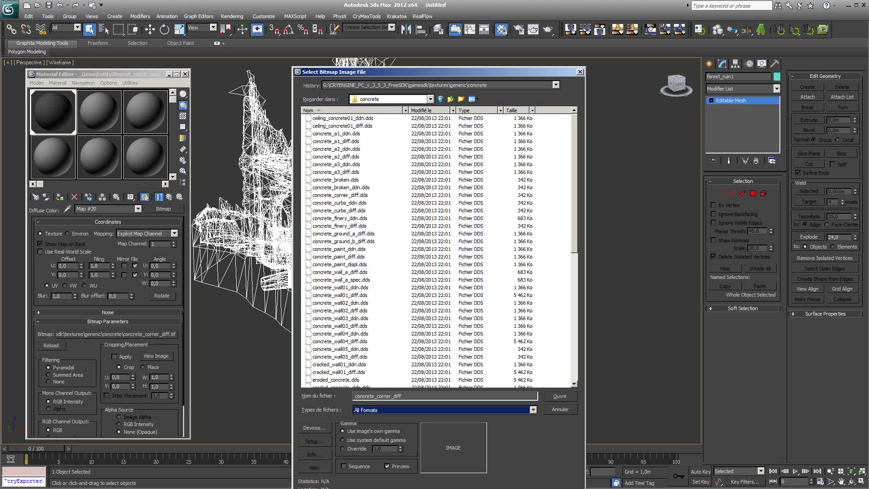
click(358, 195)
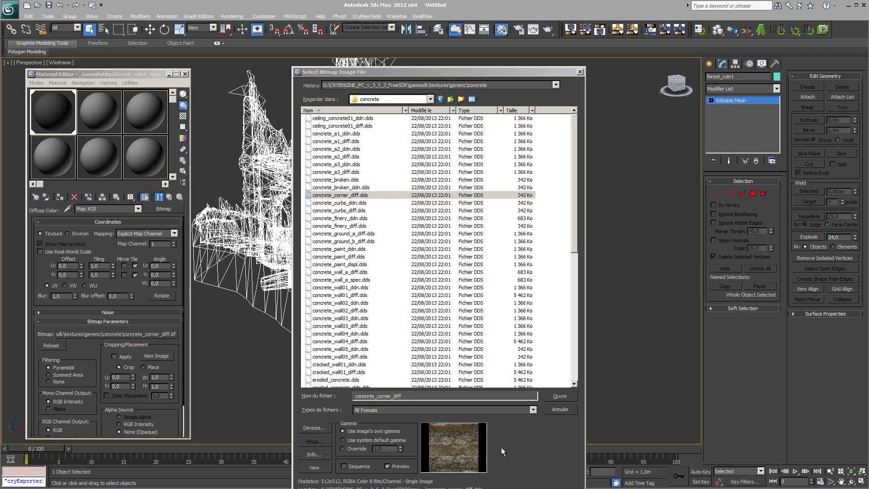
click(563, 396)
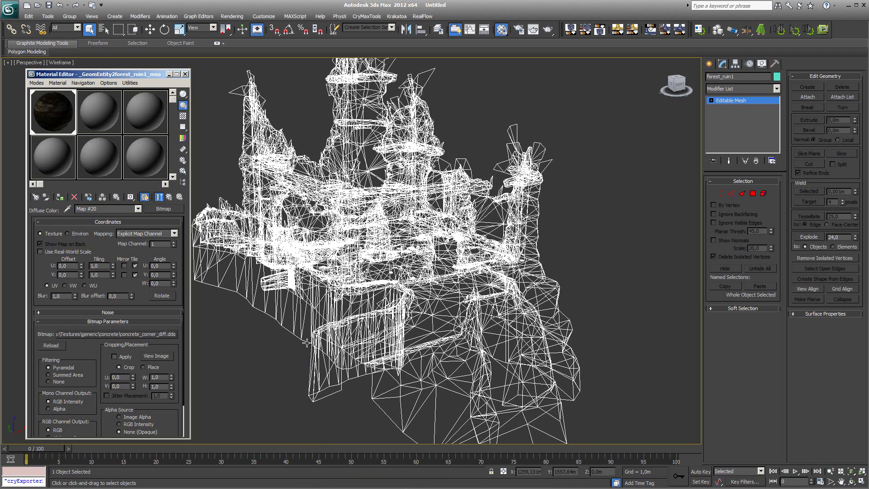
Step: Display the viewport as Shaded and go back up from the diffuse bitmap to the parent Multi/Sub-Object material
drag(126, 76, 225, 87)
click(68, 66)
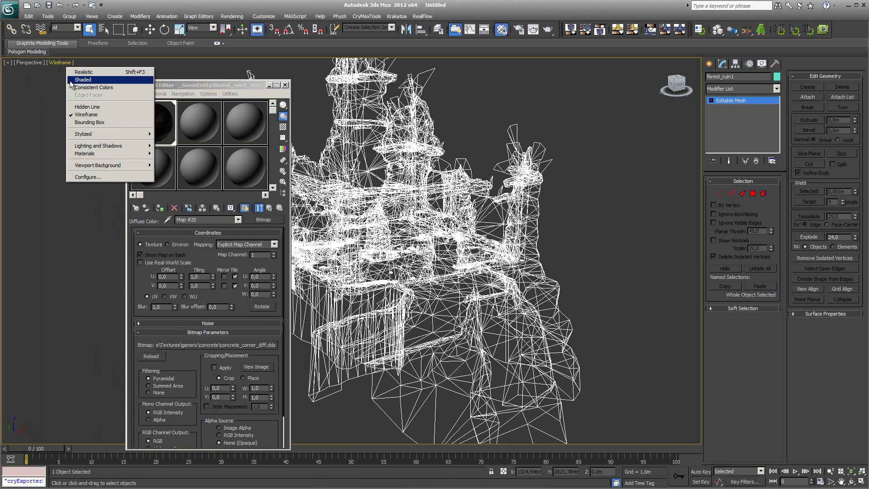
click(70, 80)
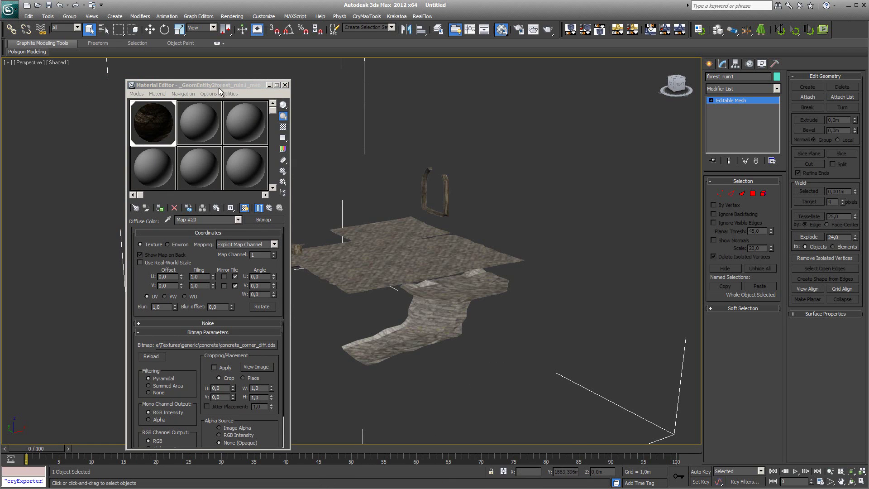
drag(223, 87, 144, 76)
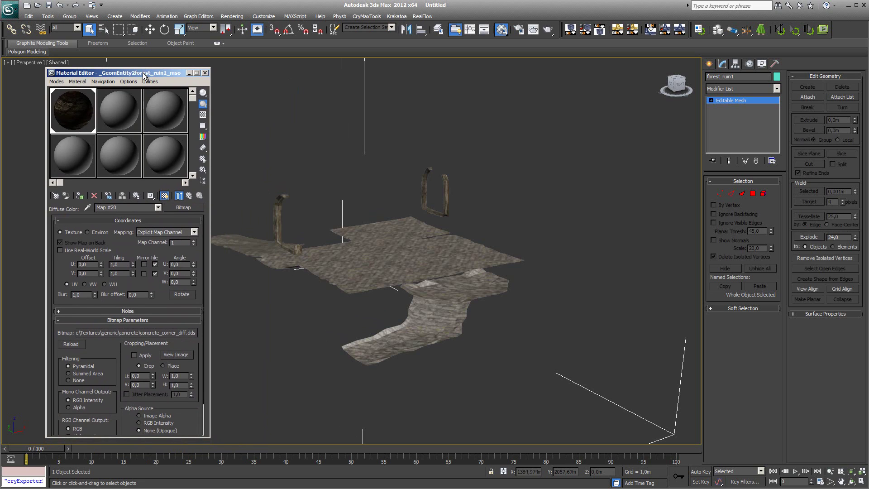
click(191, 196)
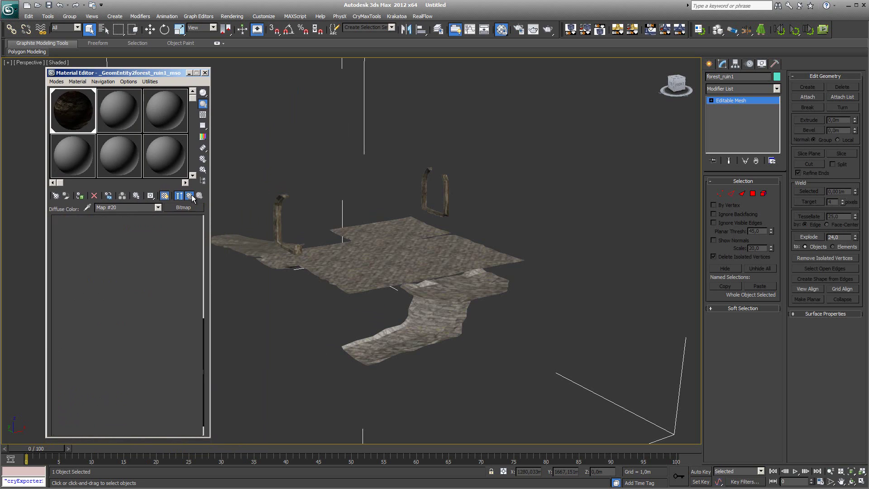
click(190, 196)
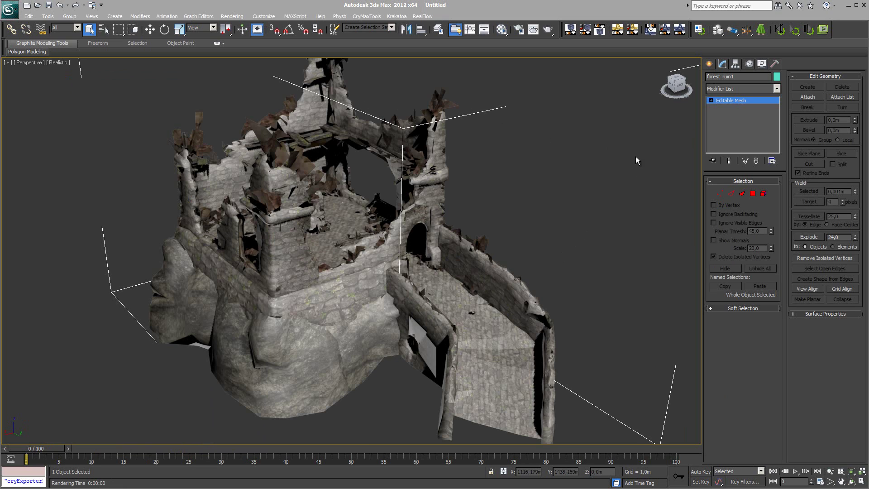
Step: Render the Perspective view of the textured ruin with the Default Scanline Renderer, and close the render and setup windows
click(519, 30)
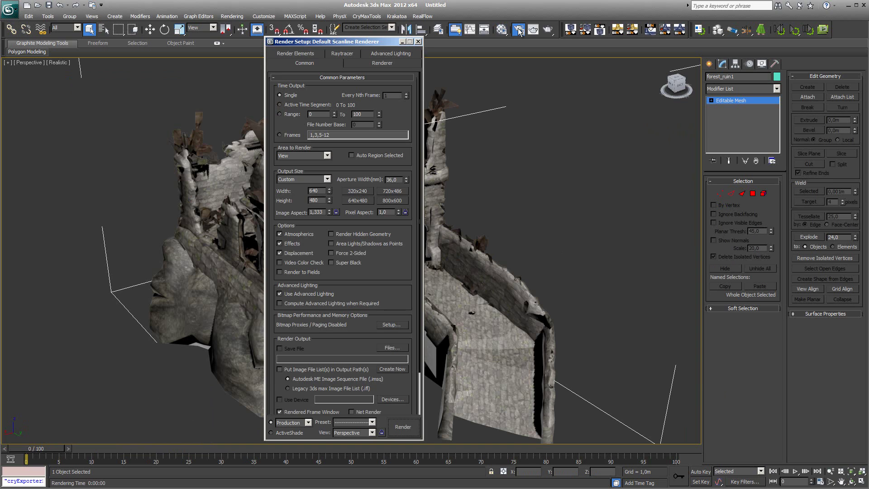
click(401, 427)
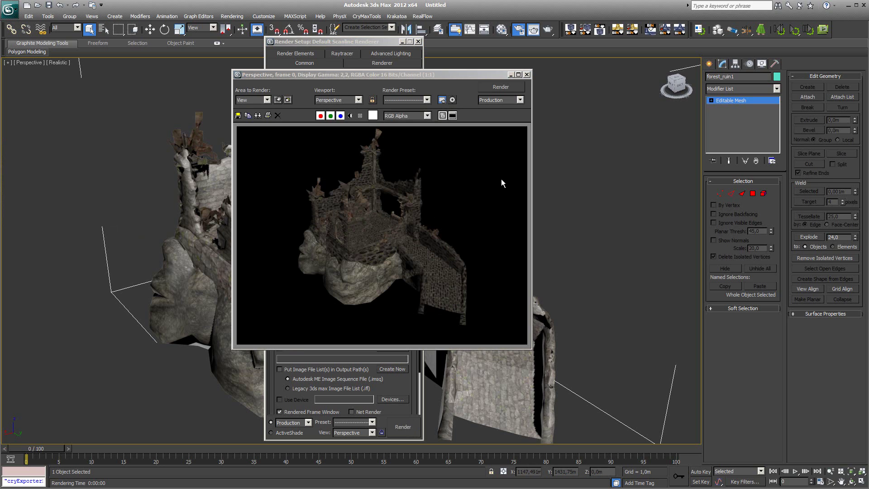
click(530, 73)
click(418, 42)
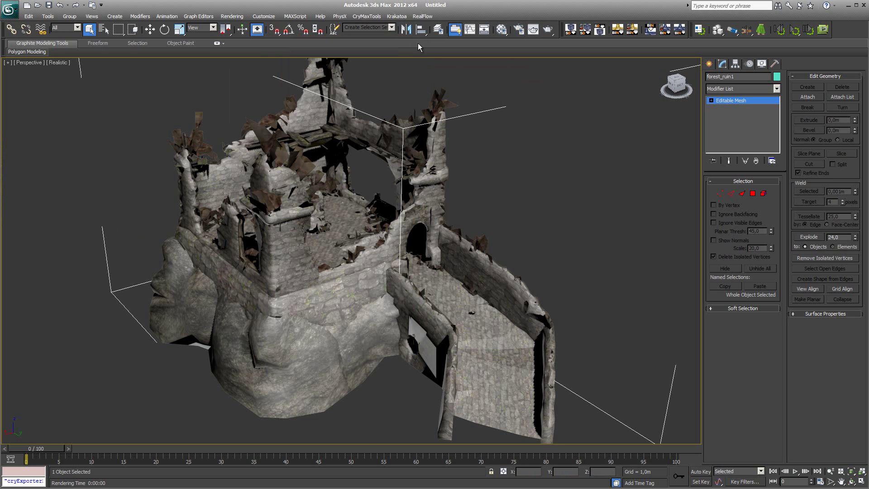